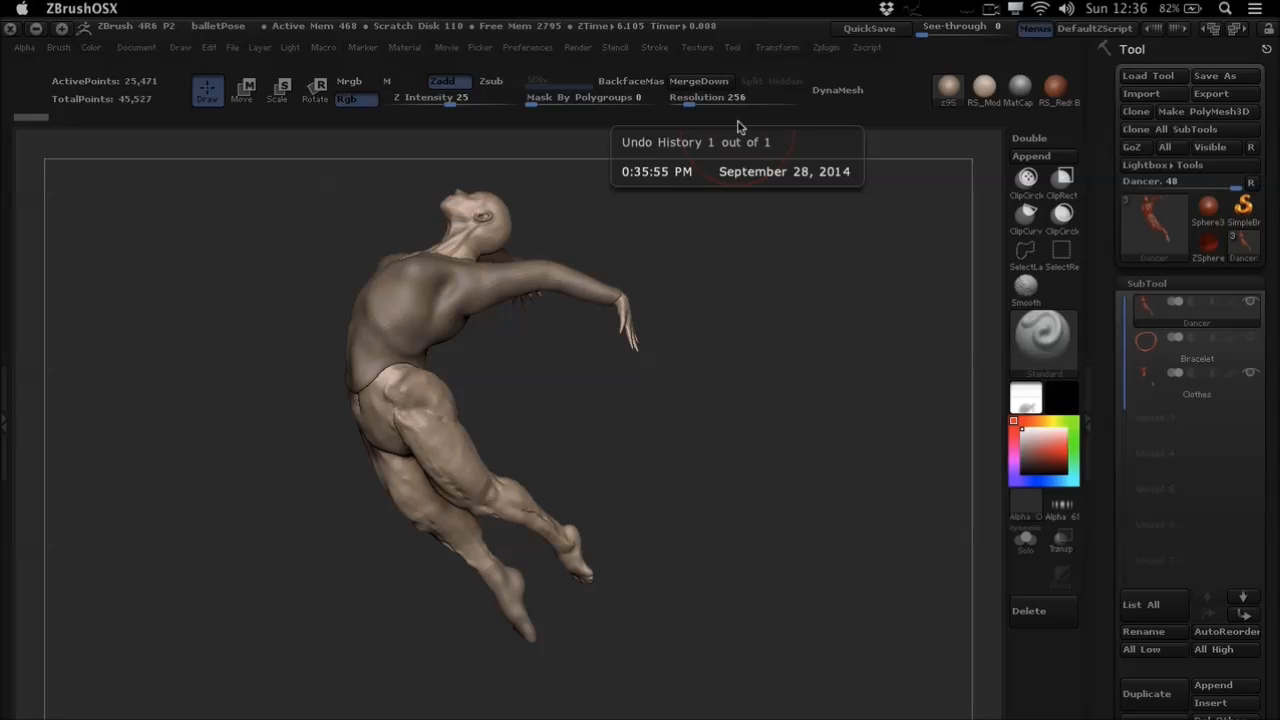
# - Mask the dancer above the near leg's knee with Transpose Rotate, leaving the lower leg unmasked
pyautogui.moveTo(614, 343)
pyautogui.keyDown('alt'); pyautogui.mouseDown()
pyautogui.moveTo(670, 335)
pyautogui.moveTo(709, 374)
pyautogui.moveTo(646, 383)
pyautogui.moveTo(634, 380)
pyautogui.moveTo(723, 370)
pyautogui.moveTo(680, 380)
pyautogui.moveTo(664, 401)
pyautogui.moveTo(637, 354)
pyautogui.moveTo(560, 292)
pyautogui.moveTo(590, 305)
pyautogui.moveTo(558, 341)
pyautogui.mouseUp(); pyautogui.keyUp('alt')
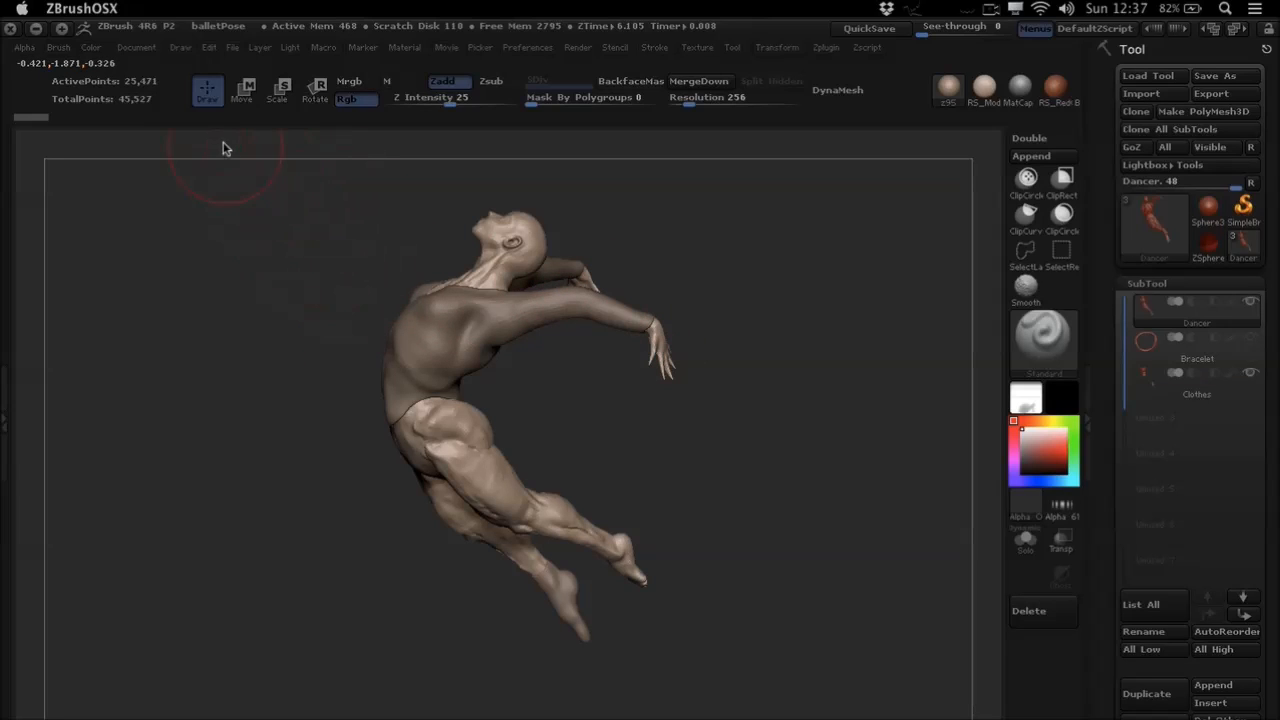
pyautogui.keyDown('alt'); pyautogui.moveTo(650, 318); pyautogui.dragTo(485, 460); pyautogui.keyUp('alt')
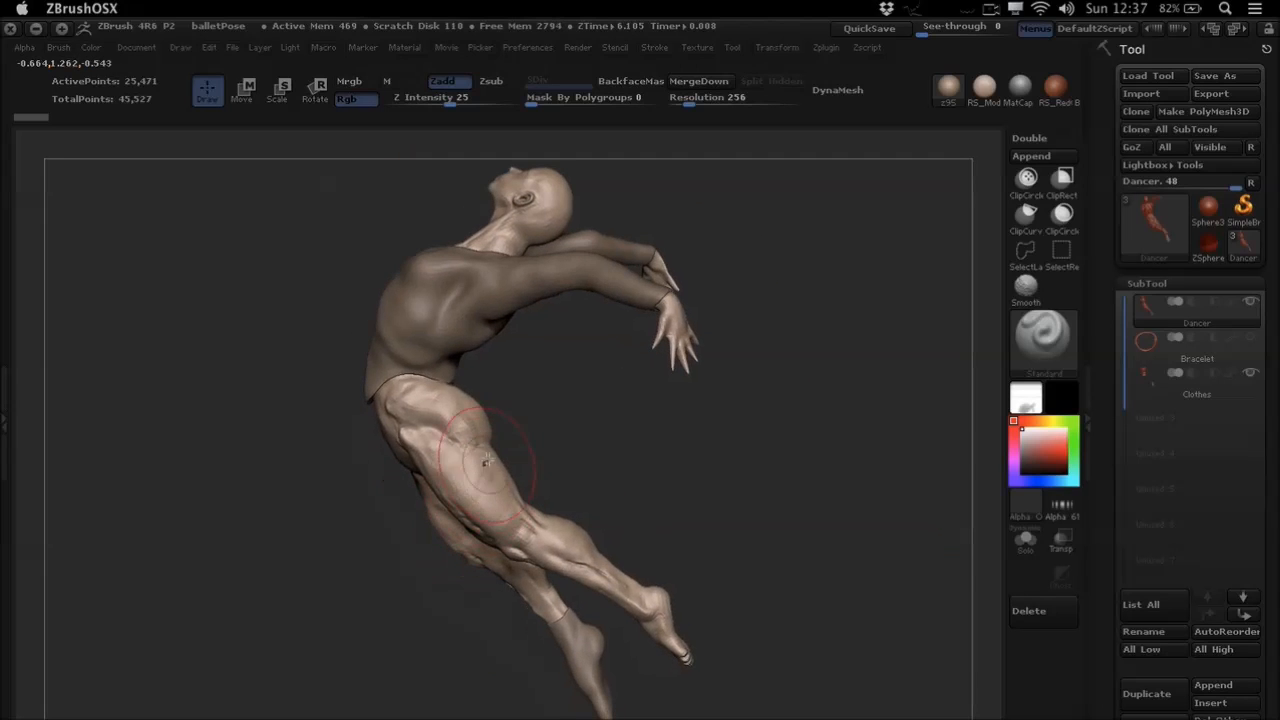
pyautogui.press('r')
pyautogui.keyDown('alt'); pyautogui.moveTo(460, 437); pyautogui.dragTo(446, 381, button='right'); pyautogui.keyUp('alt')
pyautogui.click(435, 381)
pyautogui.moveTo(526, 441); pyautogui.dragTo(552, 420, button='right')
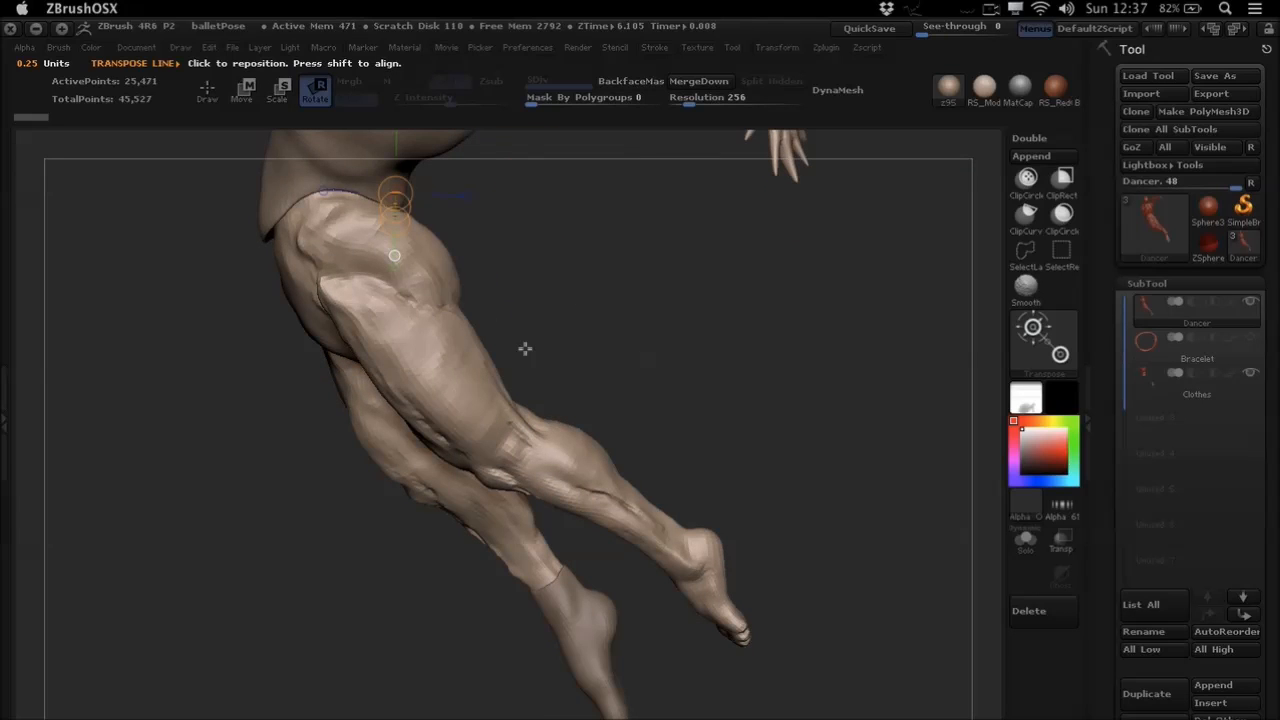
pyautogui.moveTo(476, 383); pyautogui.dragTo(534, 438, button='right')
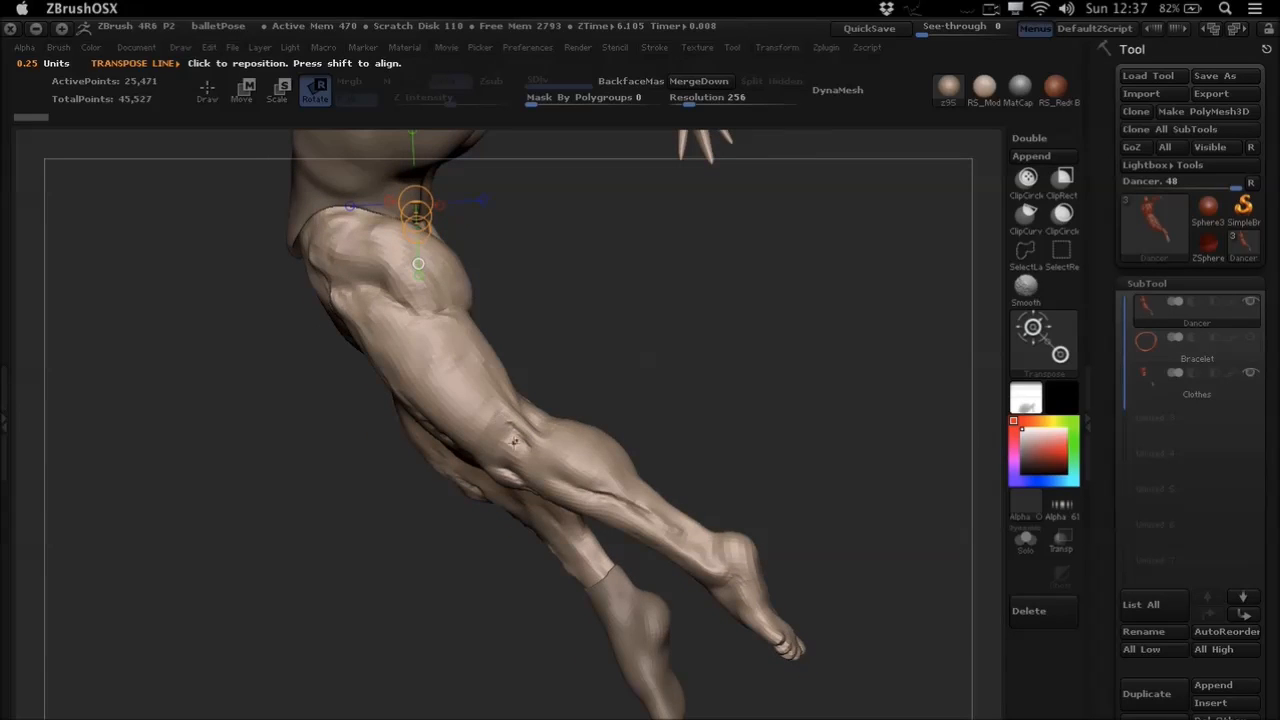
pyautogui.keyDown('ctrl'); pyautogui.moveTo(478, 413); pyautogui.dragTo(578, 467); pyautogui.keyUp('ctrl')
pyautogui.moveTo(620, 366)
pyautogui.mouseDown()
pyautogui.moveTo(634, 377)
pyautogui.moveTo(534, 463)
pyautogui.moveTo(637, 397)
pyautogui.moveTo(643, 380)
pyautogui.moveTo(612, 359)
pyautogui.moveTo(626, 394)
pyautogui.moveTo(634, 371)
pyautogui.moveTo(650, 388)
pyautogui.moveTo(609, 366)
pyautogui.moveTo(626, 383)
pyautogui.mouseUp()
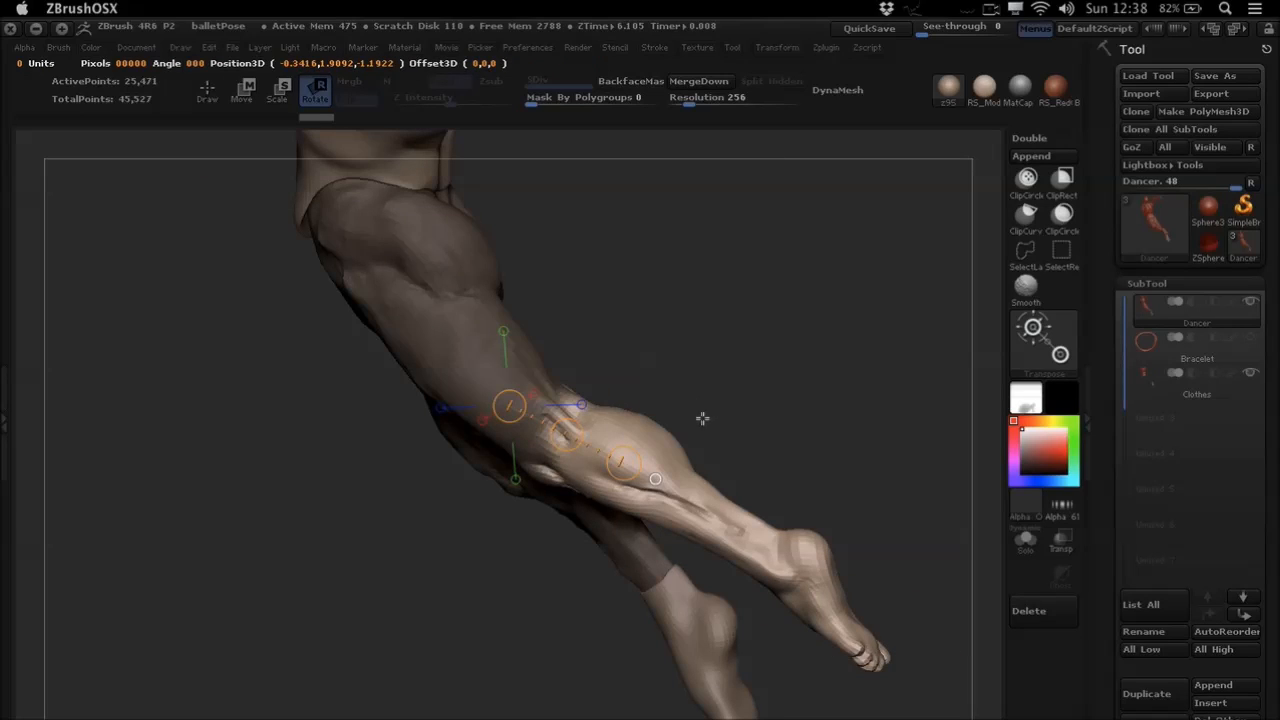
# - Place a Transpose line from the near knee to the foot, rotate the lower leg upward about the knee, and return to Draw mode
pyautogui.keyDown('alt'); pyautogui.moveTo(745, 431); pyautogui.dragTo(697, 400); pyautogui.keyUp('alt')
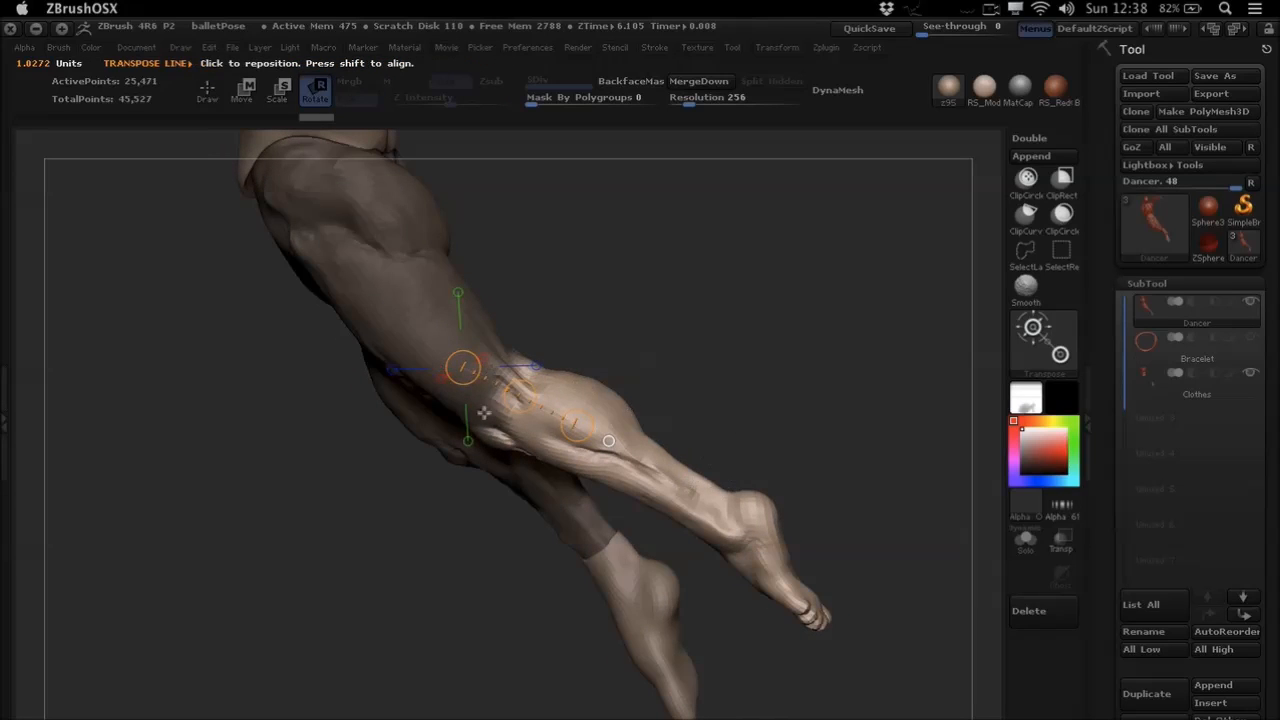
pyautogui.moveTo(812, 617); pyautogui.dragTo(474, 372)
pyautogui.moveTo(652, 360)
pyautogui.mouseDown()
pyautogui.moveTo(569, 403)
pyautogui.moveTo(646, 357)
pyautogui.moveTo(630, 362)
pyautogui.mouseUp()
pyautogui.moveTo(823, 617); pyautogui.dragTo(736, 291)
pyautogui.press('q')
# - Dock the Stroke palette in the tray and expand its Inventory section to reach the stroke recording options
pyautogui.moveTo(757, 406)
pyautogui.keyDown('ctrl'); pyautogui.mouseDown()
pyautogui.moveTo(737, 434)
pyautogui.moveTo(637, 389)
pyautogui.moveTo(696, 387)
pyautogui.moveTo(626, 351)
pyautogui.moveTo(557, 368)
pyautogui.moveTo(643, 363)
pyautogui.moveTo(558, 367)
pyautogui.mouseUp(); pyautogui.keyUp('ctrl')
pyautogui.keyDown('alt'); pyautogui.moveTo(558, 367); pyautogui.dragTo(496, 489); pyautogui.keyUp('alt')
pyautogui.keyDown('alt'); pyautogui.moveTo(643, 323); pyautogui.dragTo(567, 356); pyautogui.keyUp('alt')
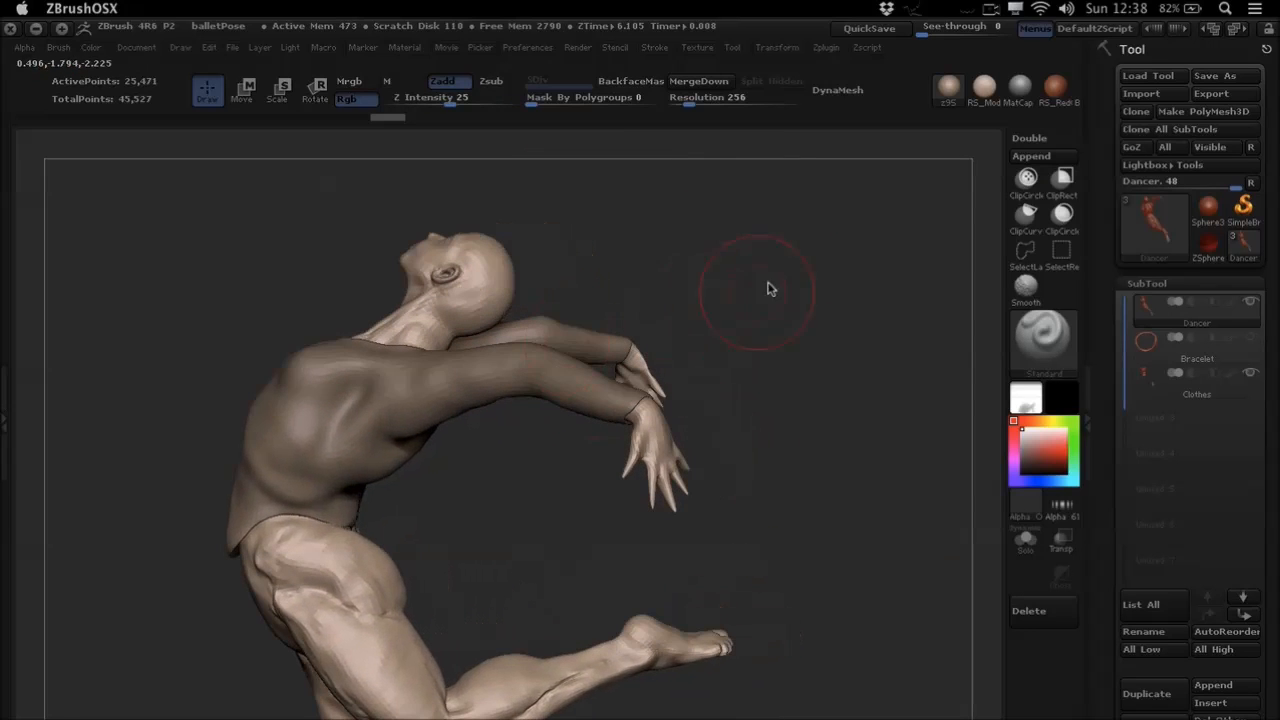
pyautogui.click(656, 49)
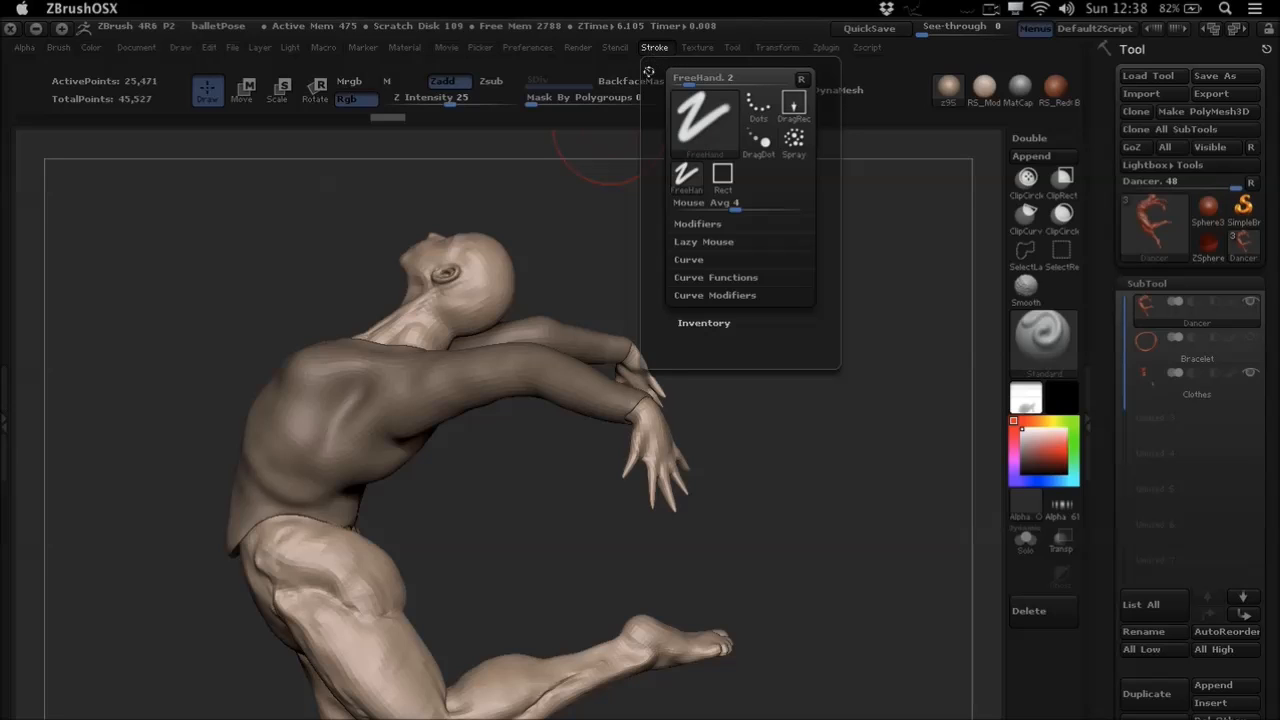
pyautogui.click(649, 73)
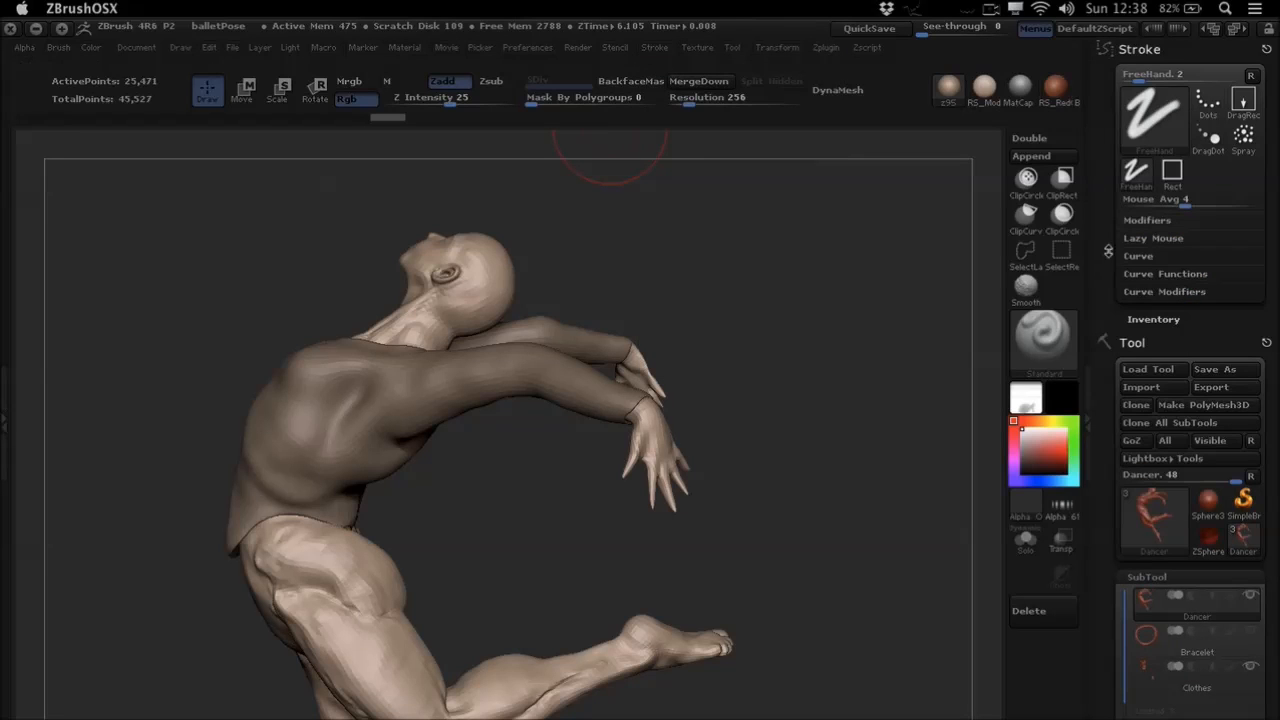
pyautogui.scroll(-1, 1188, 298)
pyautogui.click(1155, 297)
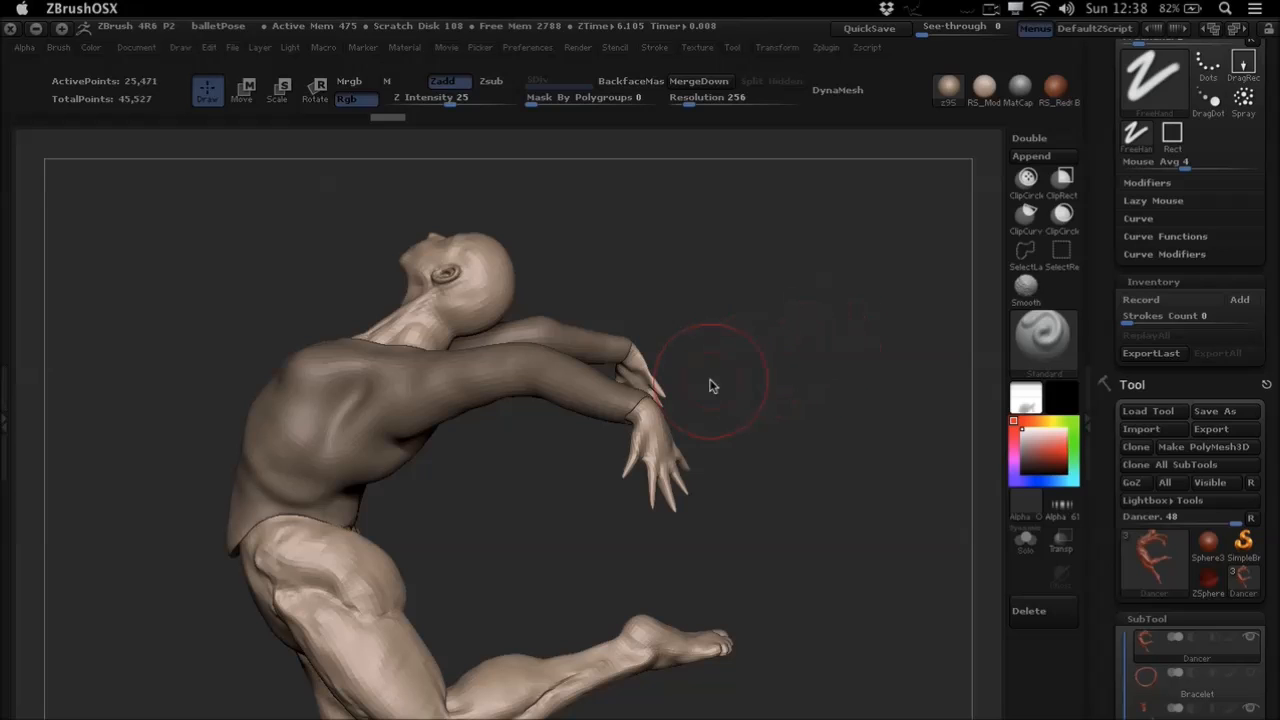
# - Hide the Clothes subtool and show the Bracelet subtool on the dancer's wrist
pyautogui.moveTo(743, 380); pyautogui.dragTo(780, 368)
pyautogui.moveTo(1108, 497); pyautogui.dragTo(1115, 308)
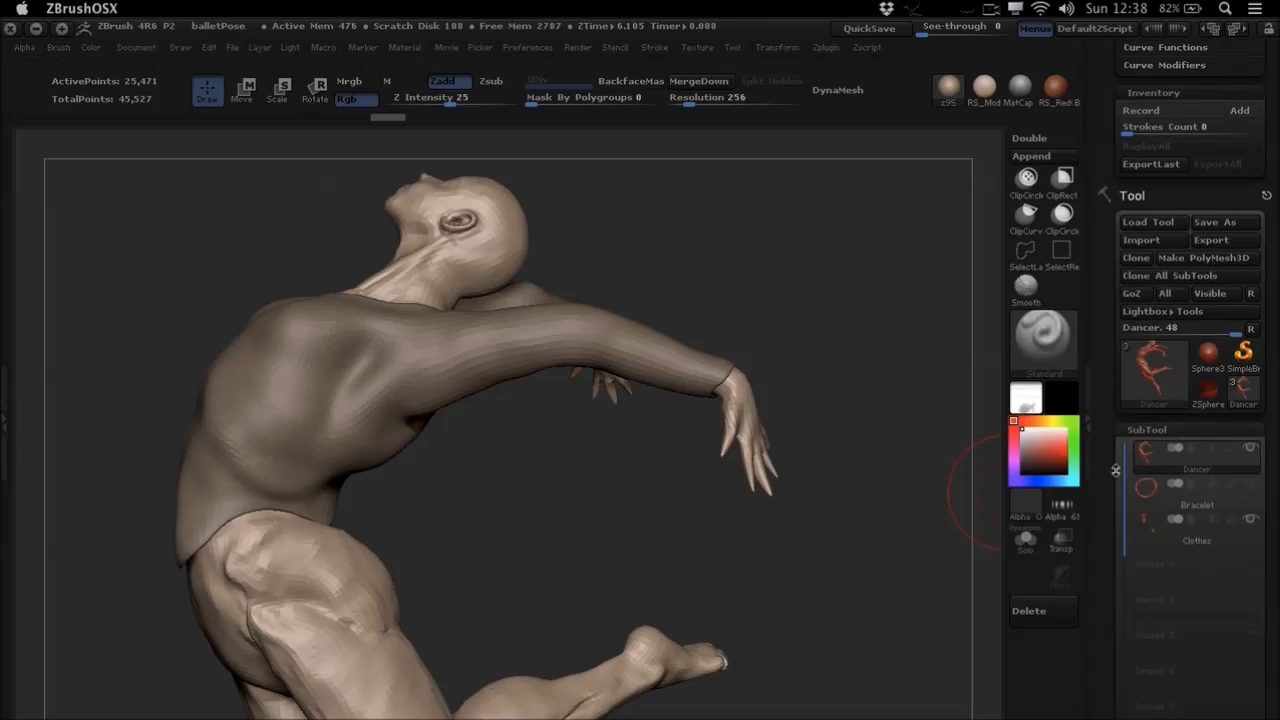
pyautogui.click(1252, 522)
pyautogui.click(1251, 487)
# - Mask the dancer up to the elbow of the near arm with Transpose Rotate, leaving the forearm and hand unmasked
pyautogui.moveTo(680, 415)
pyautogui.mouseDown()
pyautogui.moveTo(712, 364)
pyautogui.moveTo(700, 428)
pyautogui.moveTo(680, 370)
pyautogui.moveTo(660, 375)
pyautogui.moveTo(686, 371)
pyautogui.mouseUp()
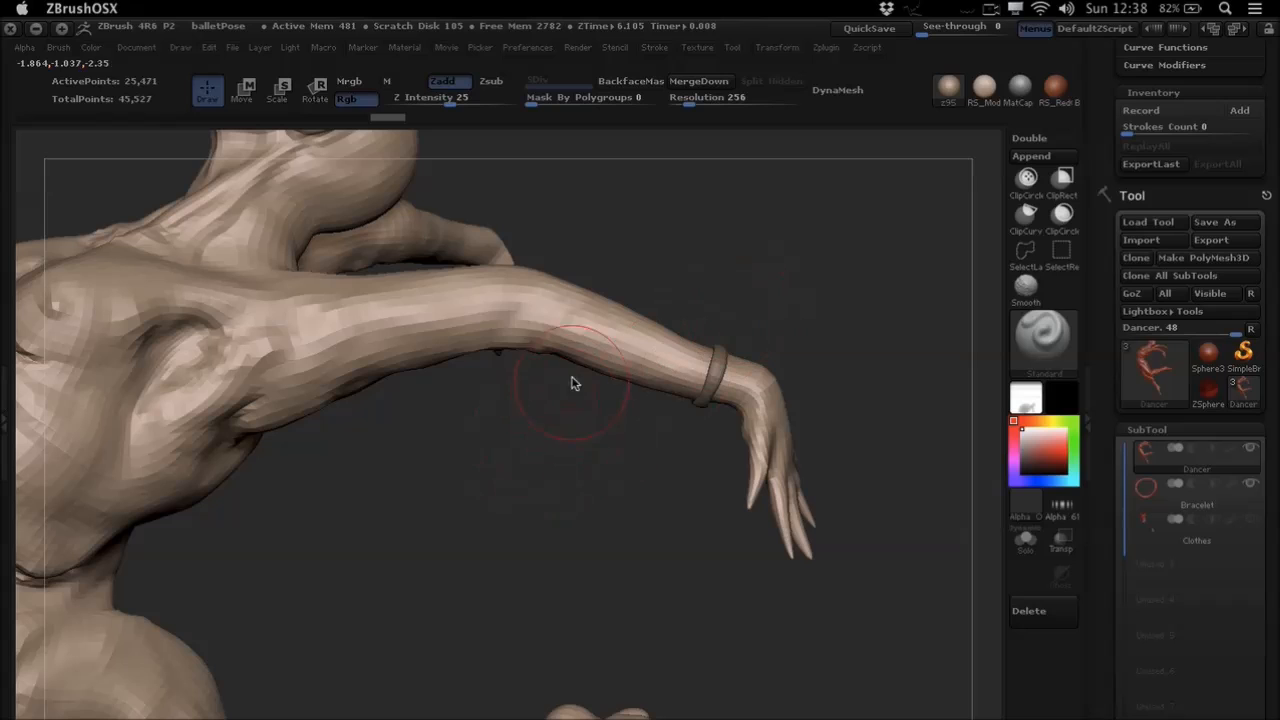
pyautogui.moveTo(571, 380); pyautogui.dragTo(591, 347)
pyautogui.moveTo(597, 353)
pyautogui.mouseDown(button='right')
pyautogui.moveTo(569, 391)
pyautogui.moveTo(601, 370)
pyautogui.moveTo(571, 371)
pyautogui.mouseUp(button='right')
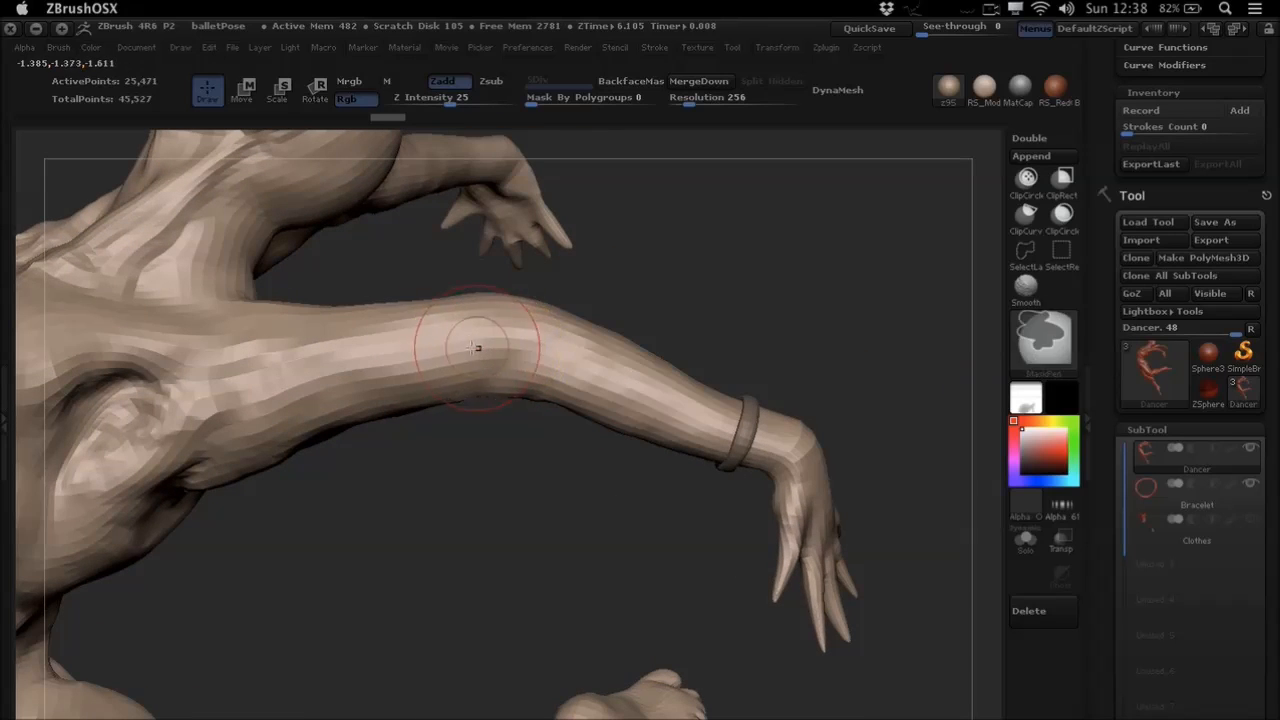
pyautogui.press('r')
pyautogui.keyDown('ctrl'); pyautogui.moveTo(429, 335); pyautogui.dragTo(628, 361); pyautogui.keyUp('ctrl')
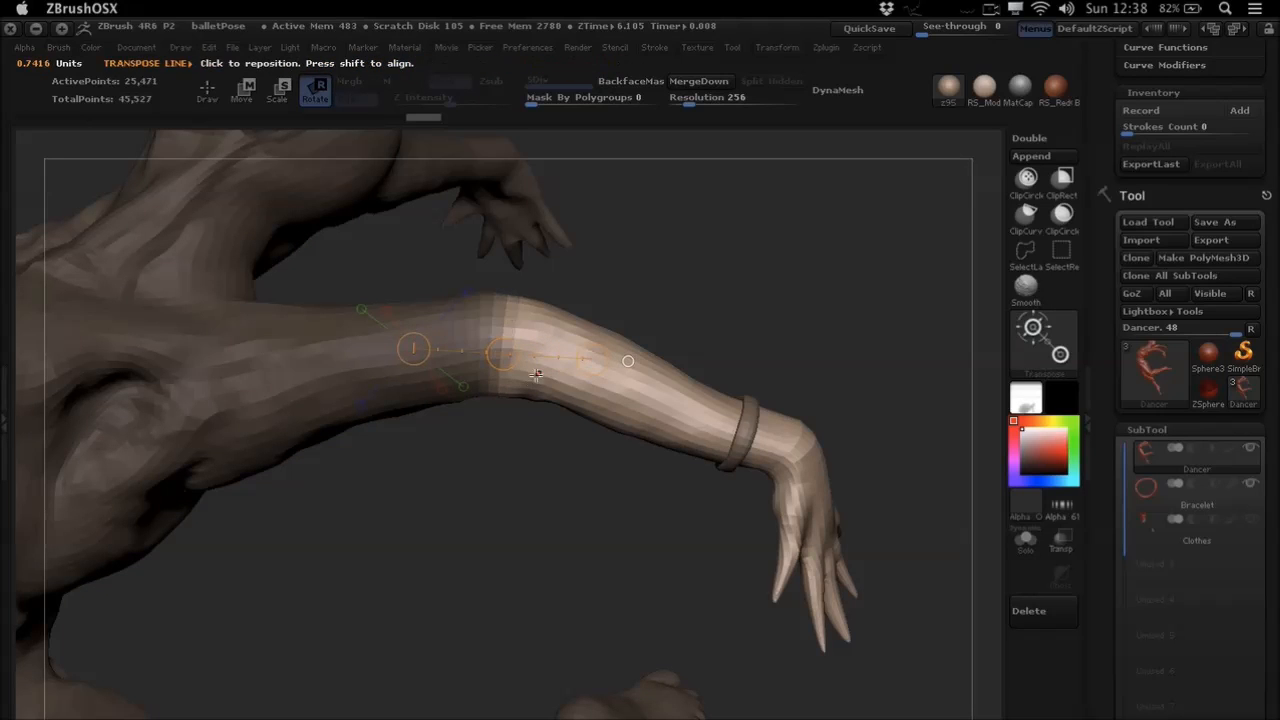
# - Record a stroke that rotates the forearm downward about the elbow, using a Transpose line from elbow to wrist
pyautogui.moveTo(513, 327)
pyautogui.mouseDown()
pyautogui.moveTo(843, 457)
pyautogui.moveTo(829, 455)
pyautogui.mouseUp()
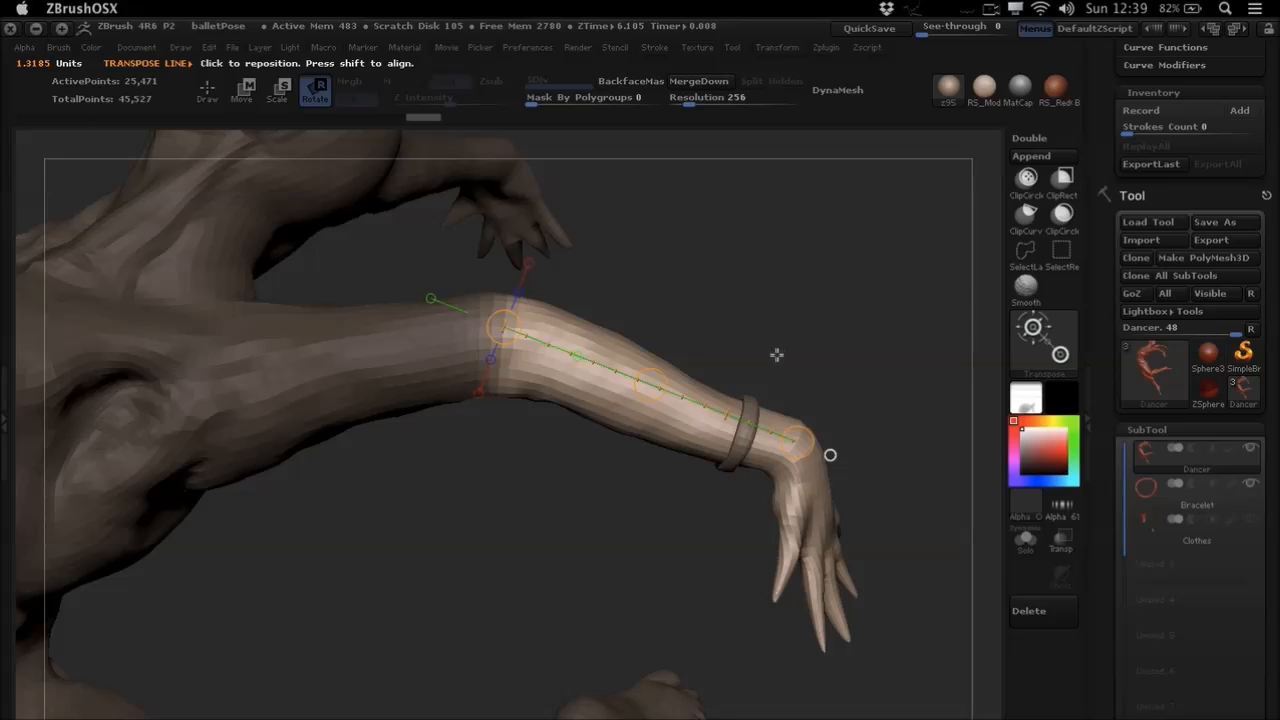
pyautogui.moveTo(762, 334); pyautogui.dragTo(769, 321)
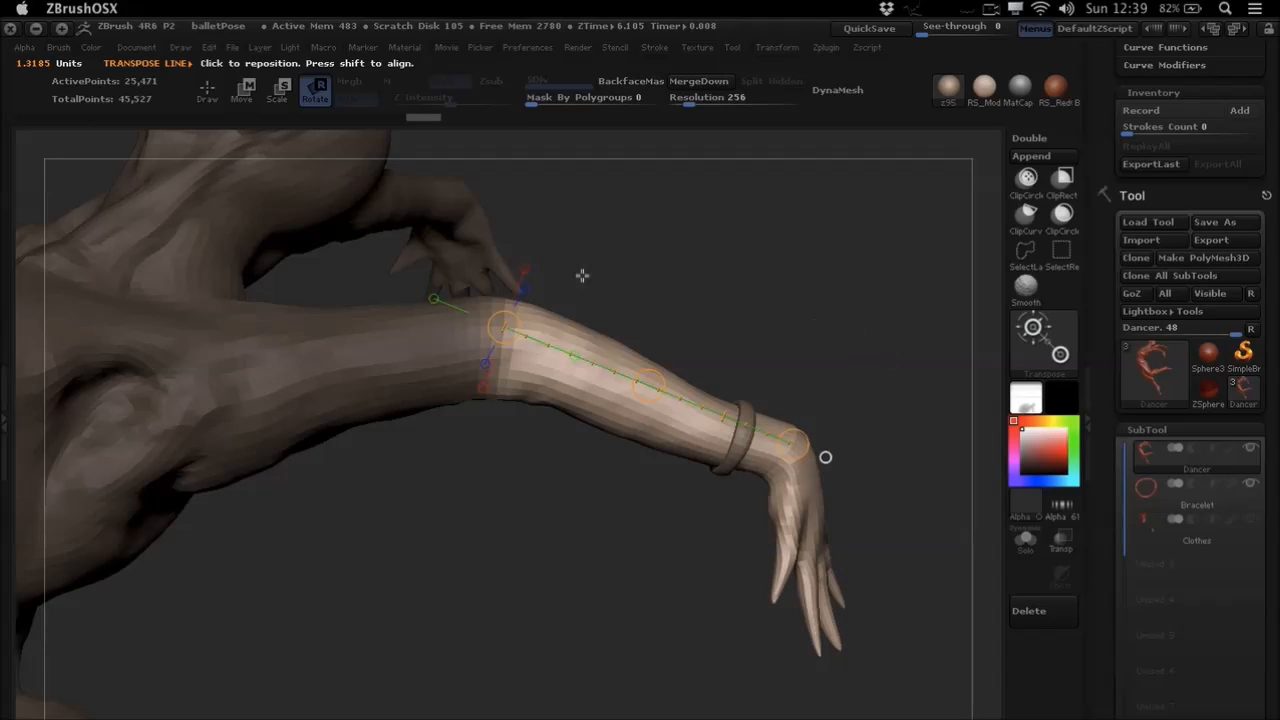
pyautogui.scroll(5, 1150, 250)
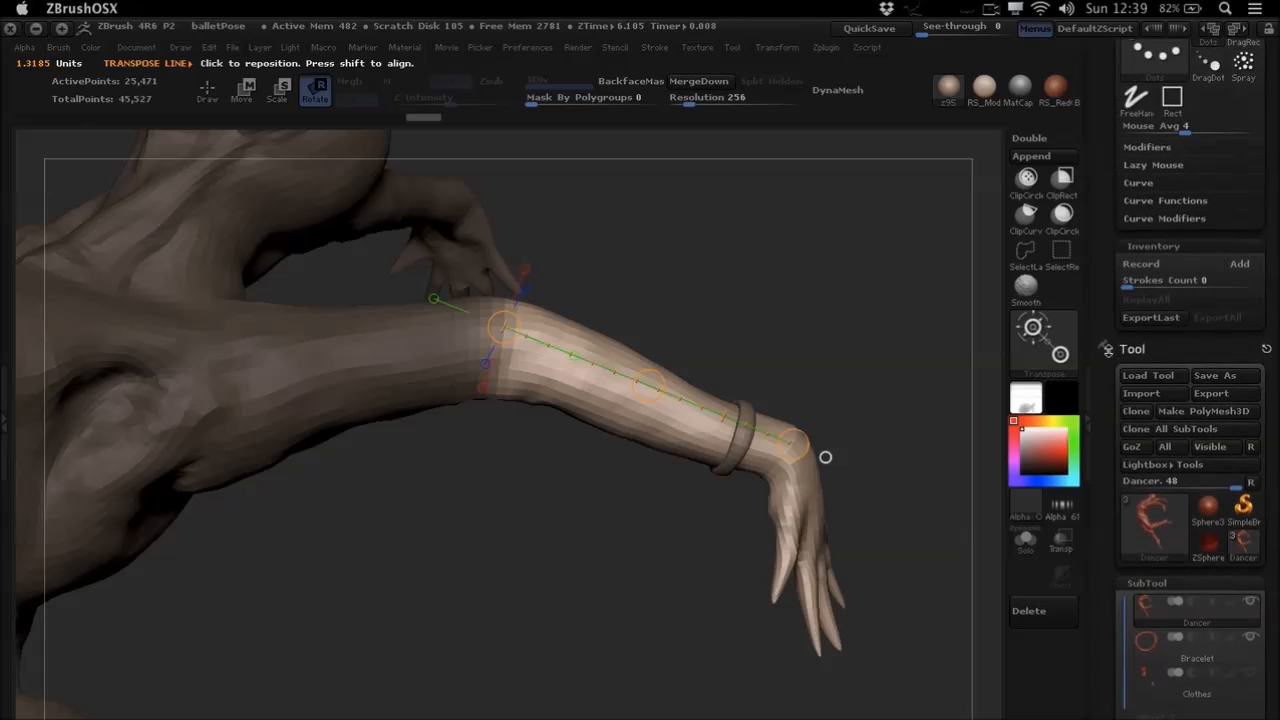
pyautogui.click(1153, 266)
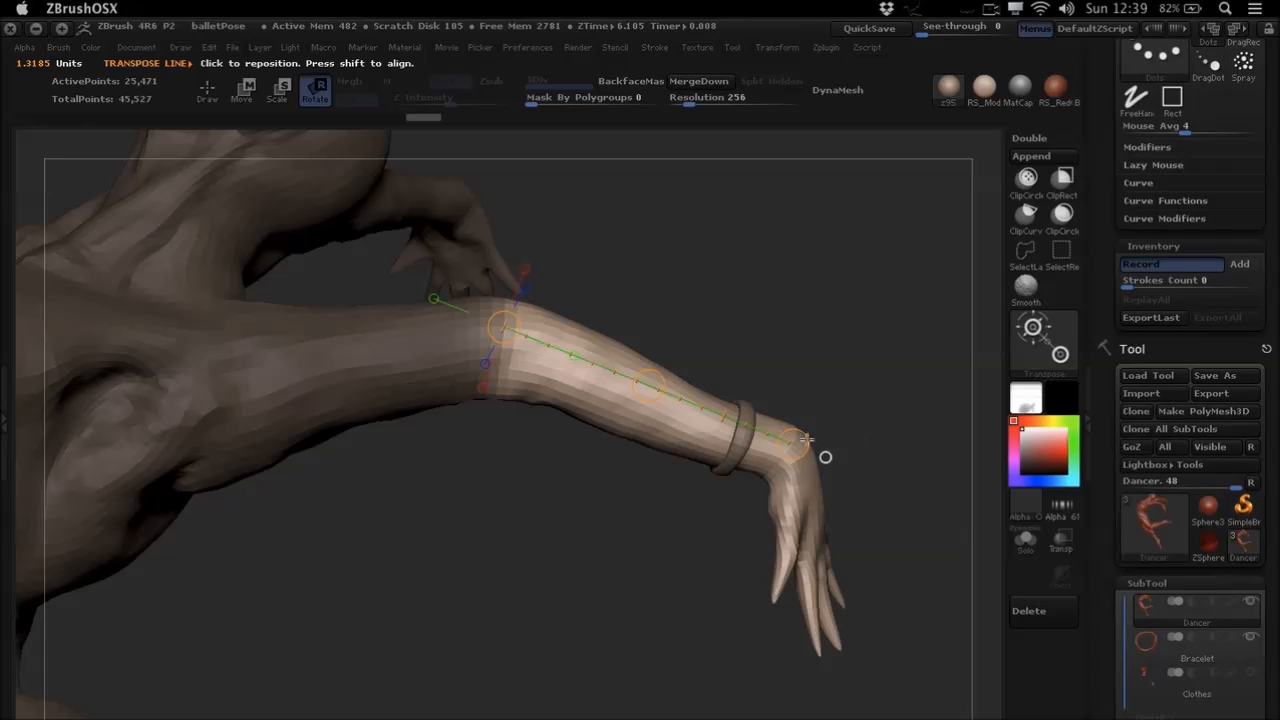
pyautogui.moveTo(793, 445)
pyautogui.mouseDown()
pyautogui.moveTo(632, 582)
pyautogui.moveTo(567, 601)
pyautogui.mouseUp()
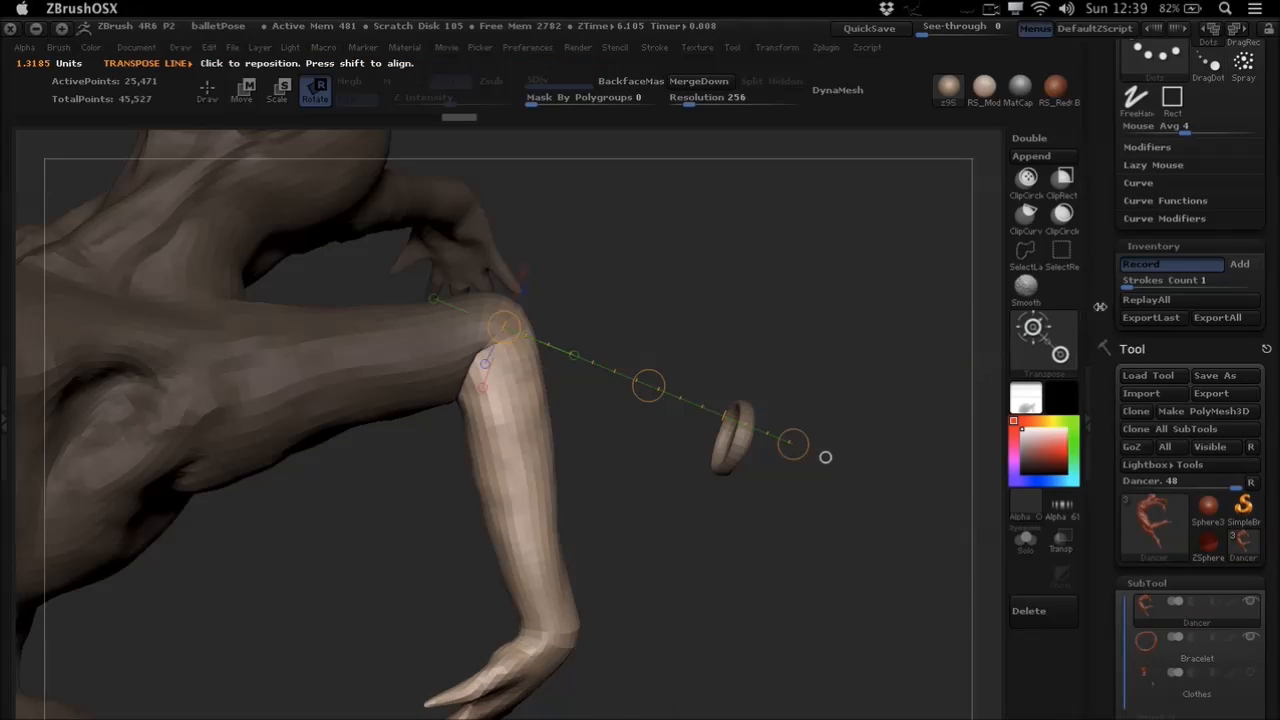
pyautogui.click(1158, 268)
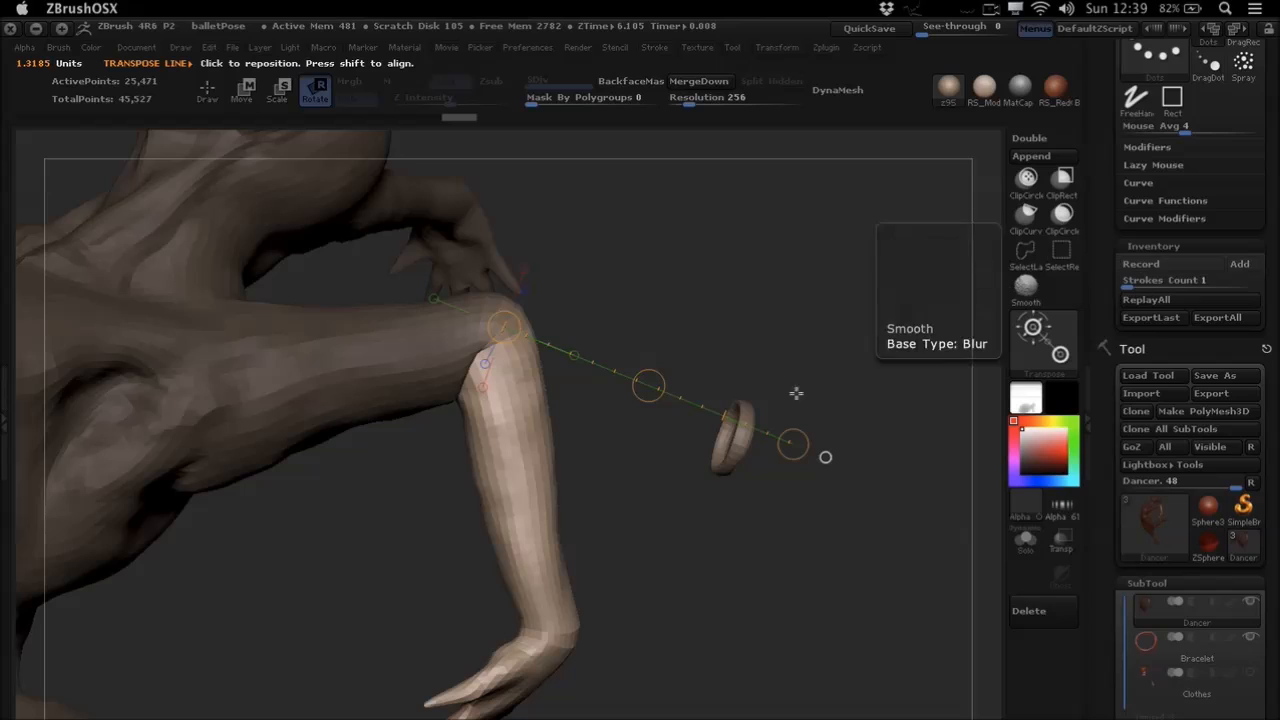
# - Select the Bracelet subtool and replay the recorded rotation stroke on it
pyautogui.keyDown('alt'); pyautogui.click(735, 455); pyautogui.keyUp('alt')
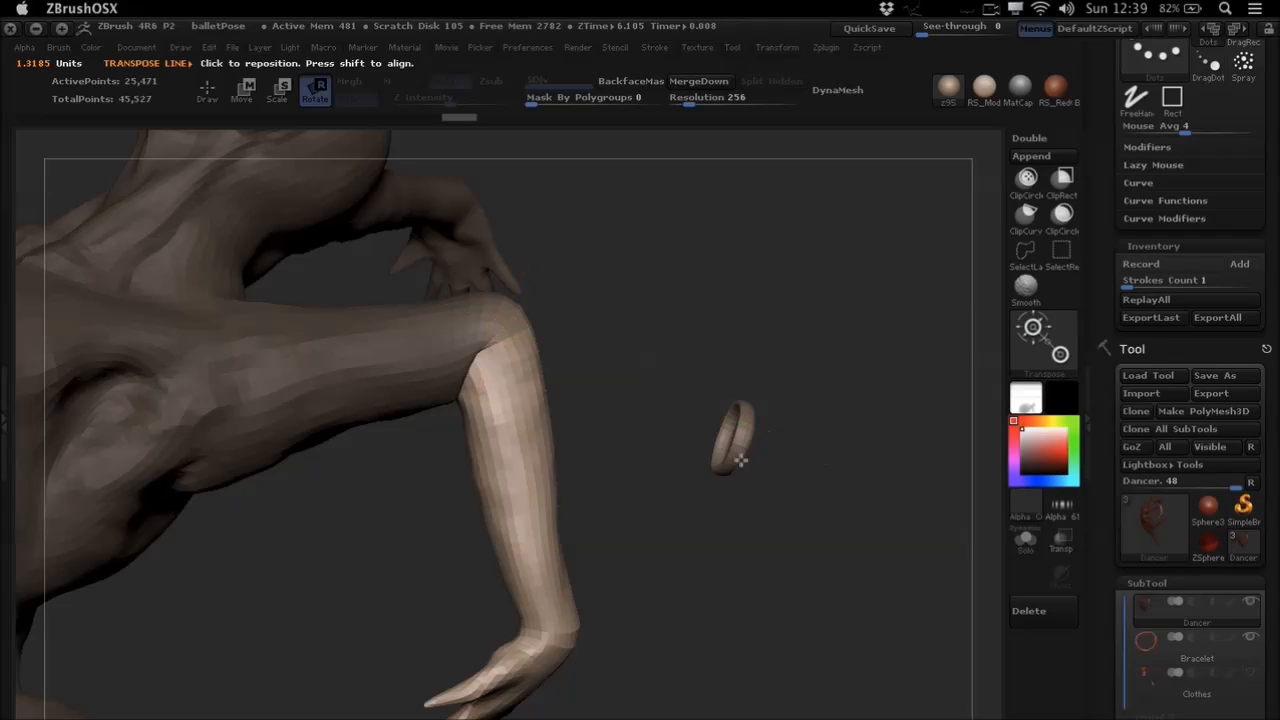
pyautogui.keyDown('alt'); pyautogui.click(738, 452); pyautogui.keyUp('alt')
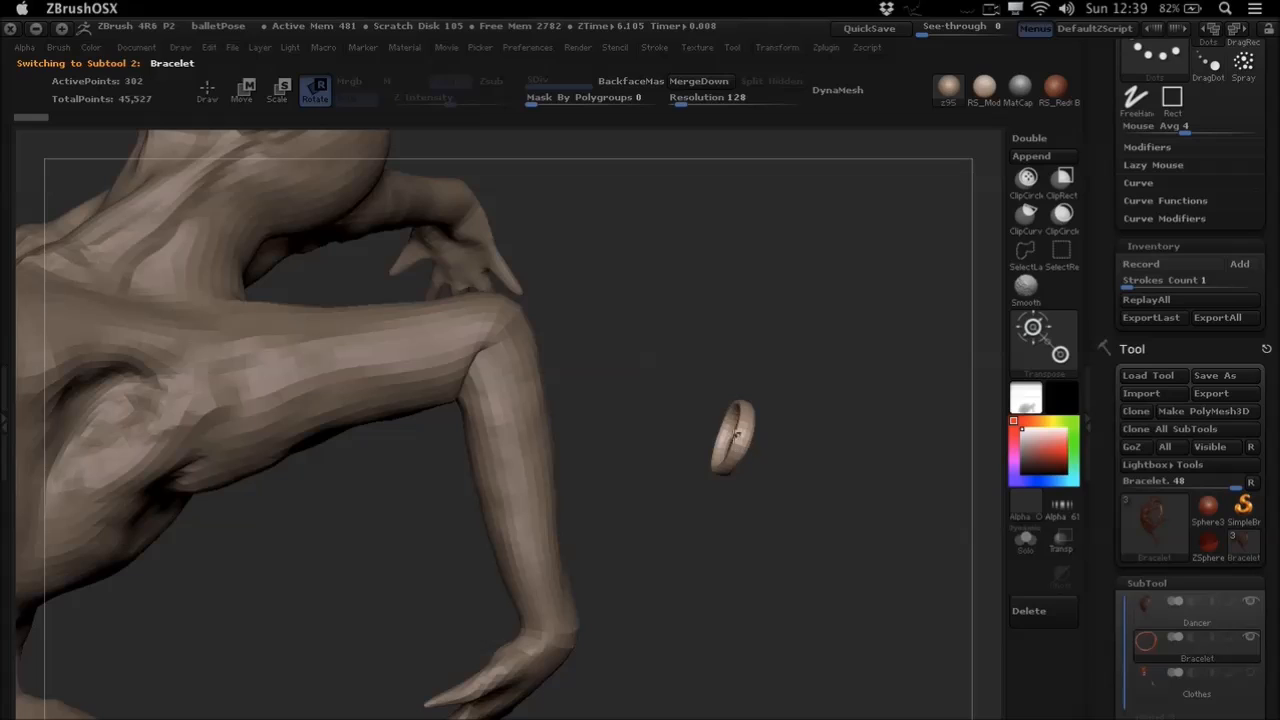
pyautogui.click(1156, 301)
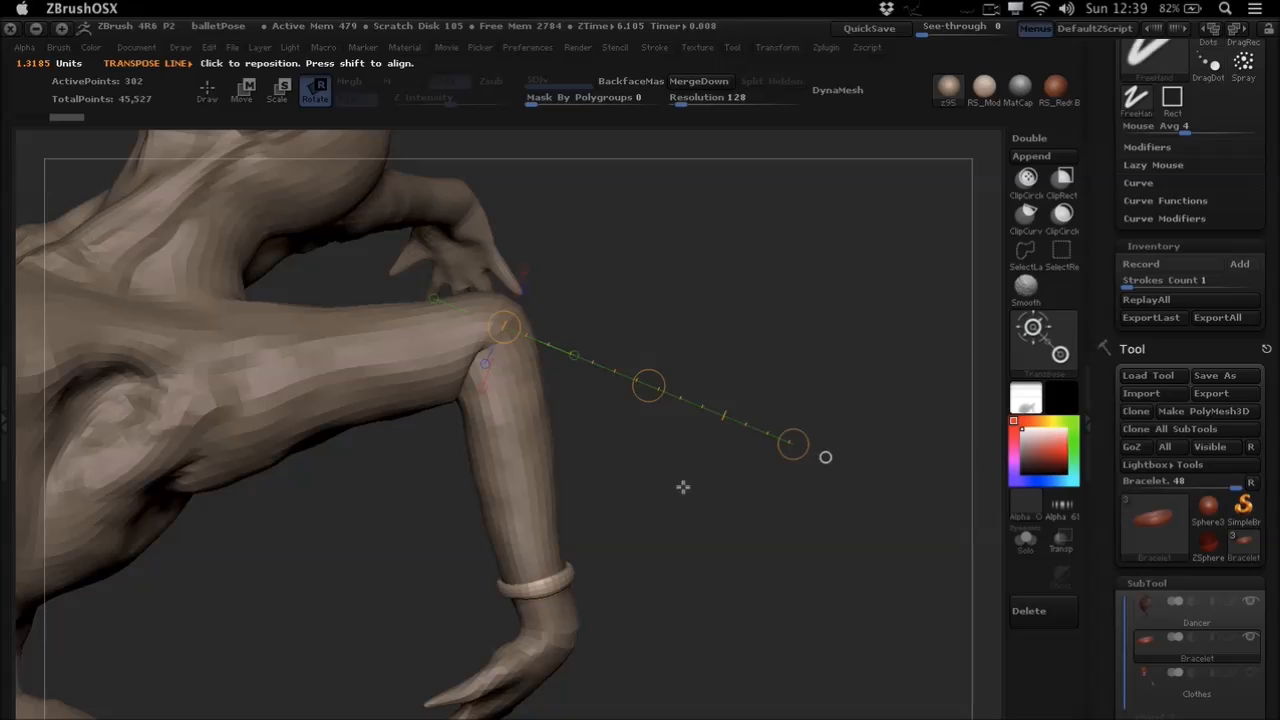
# - Undo the replayed rotation on the Bracelet and the forearm rotation on the Dancer
pyautogui.press('super+z')
pyautogui.keyDown('alt'); pyautogui.click(546, 453); pyautogui.keyUp('alt')
pyautogui.press('super+z')
pyautogui.keyDown('alt'); pyautogui.moveTo(674, 474); pyautogui.dragTo(638, 421); pyautogui.keyUp('alt')
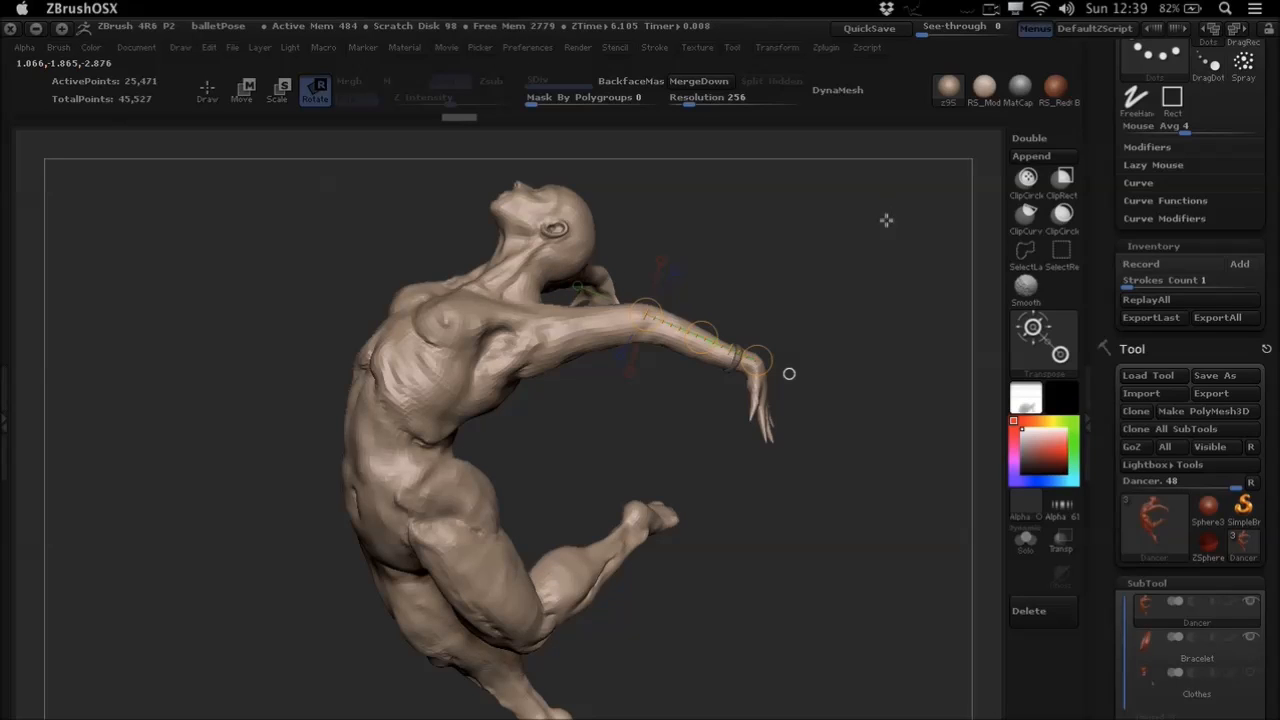
# - Remove the Stroke palette from the tray, then dock the Zplugin palette there with Transpose Master expanded
pyautogui.moveTo(1106, 128); pyautogui.dragTo(1110, 216)
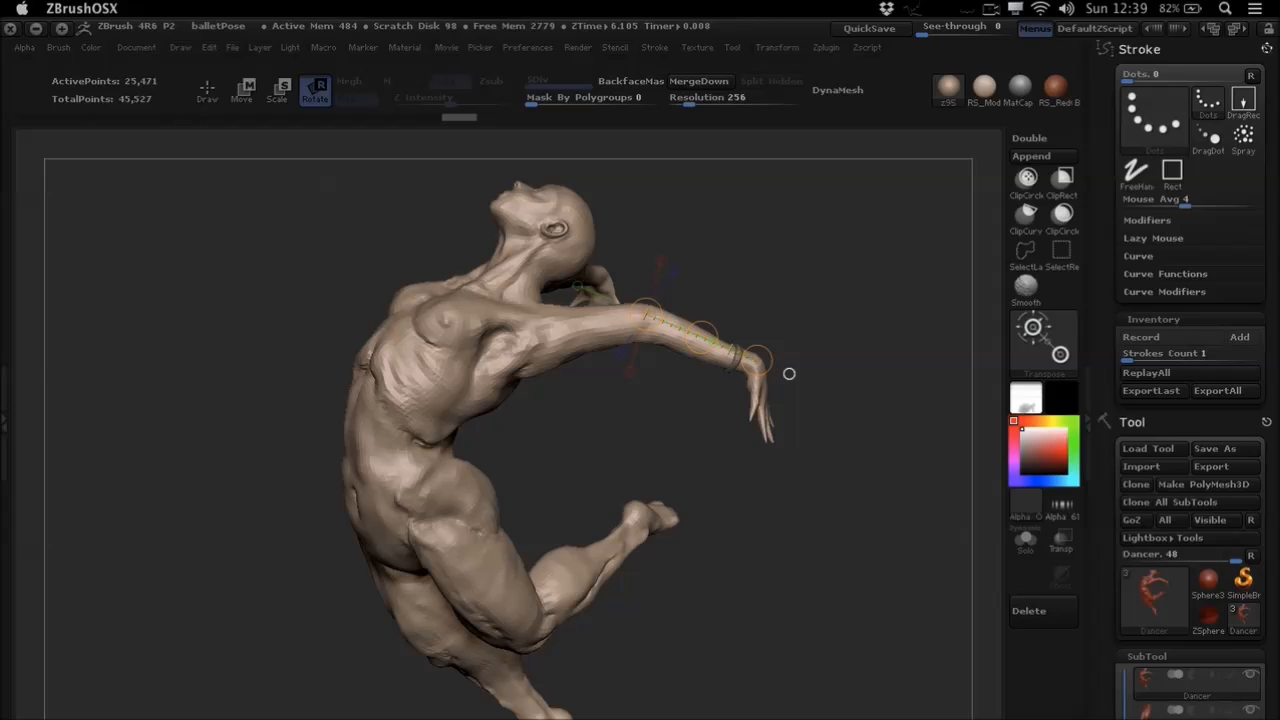
pyautogui.click(1264, 49)
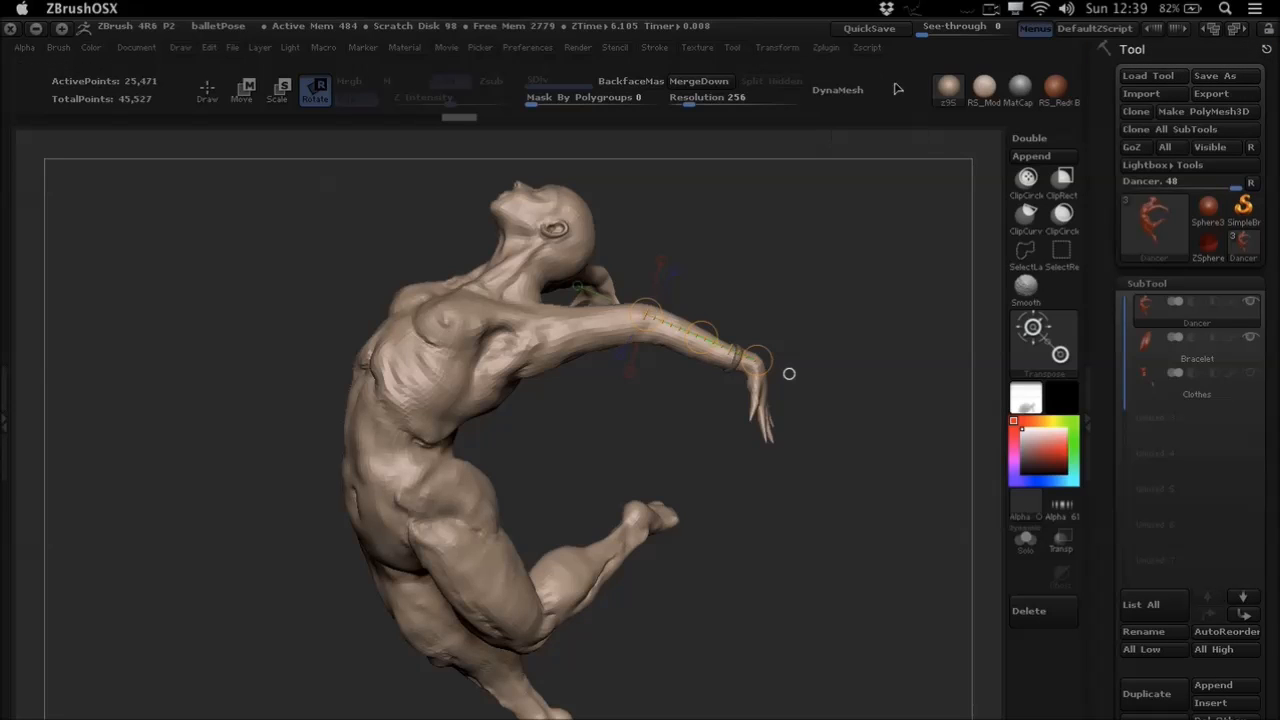
pyautogui.click(846, 55)
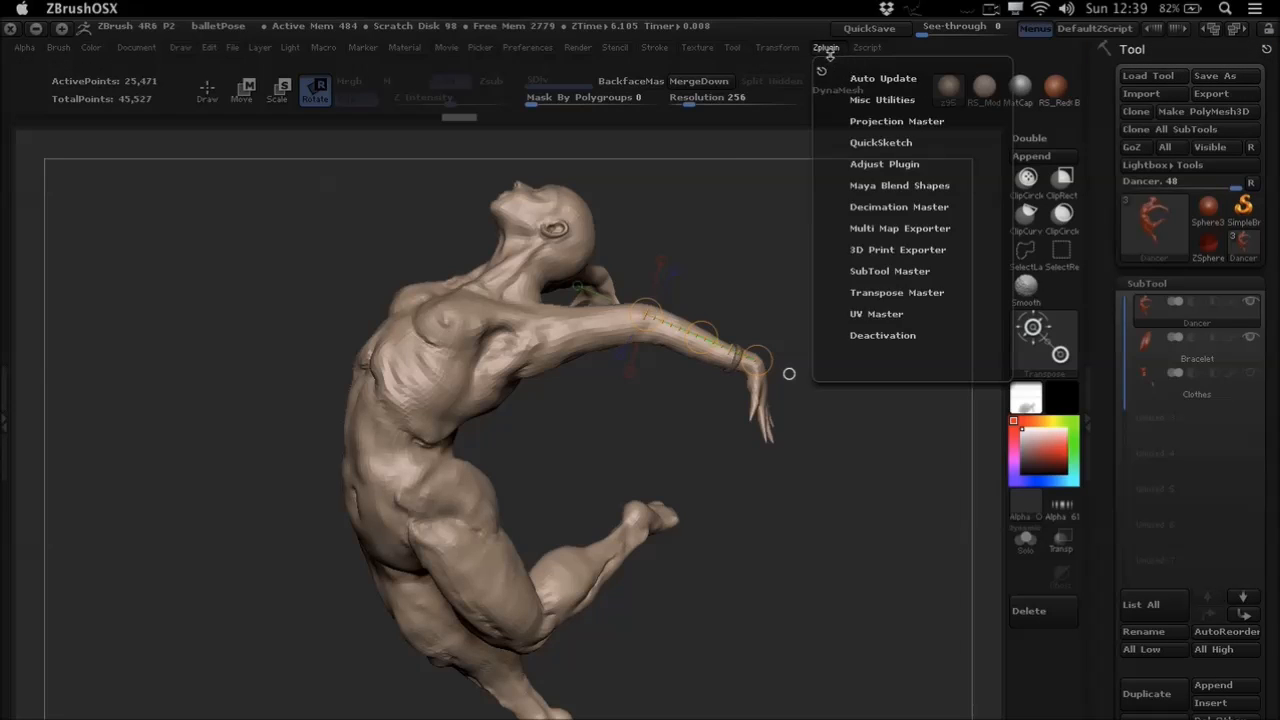
pyautogui.click(823, 75)
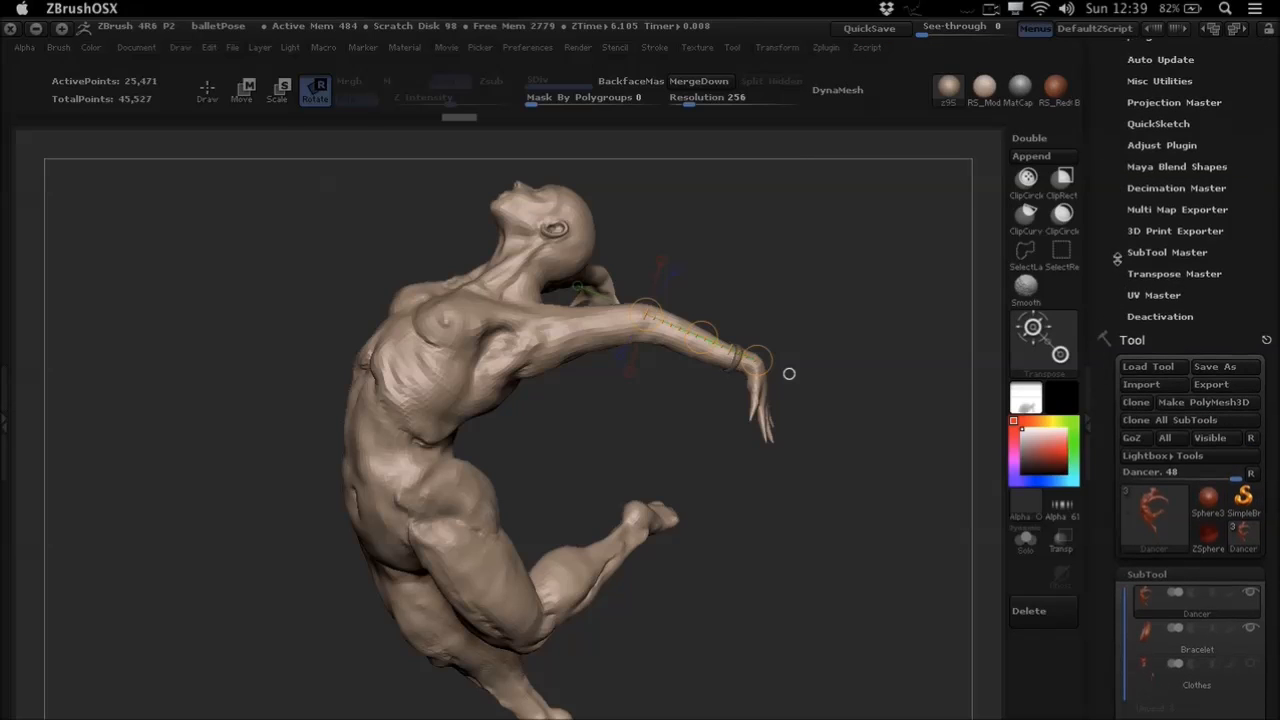
pyautogui.click(1141, 274)
# - Hide the Bracelet subtool and show the Clothes subtool on the dancer
pyautogui.moveTo(1101, 266); pyautogui.dragTo(1103, 207)
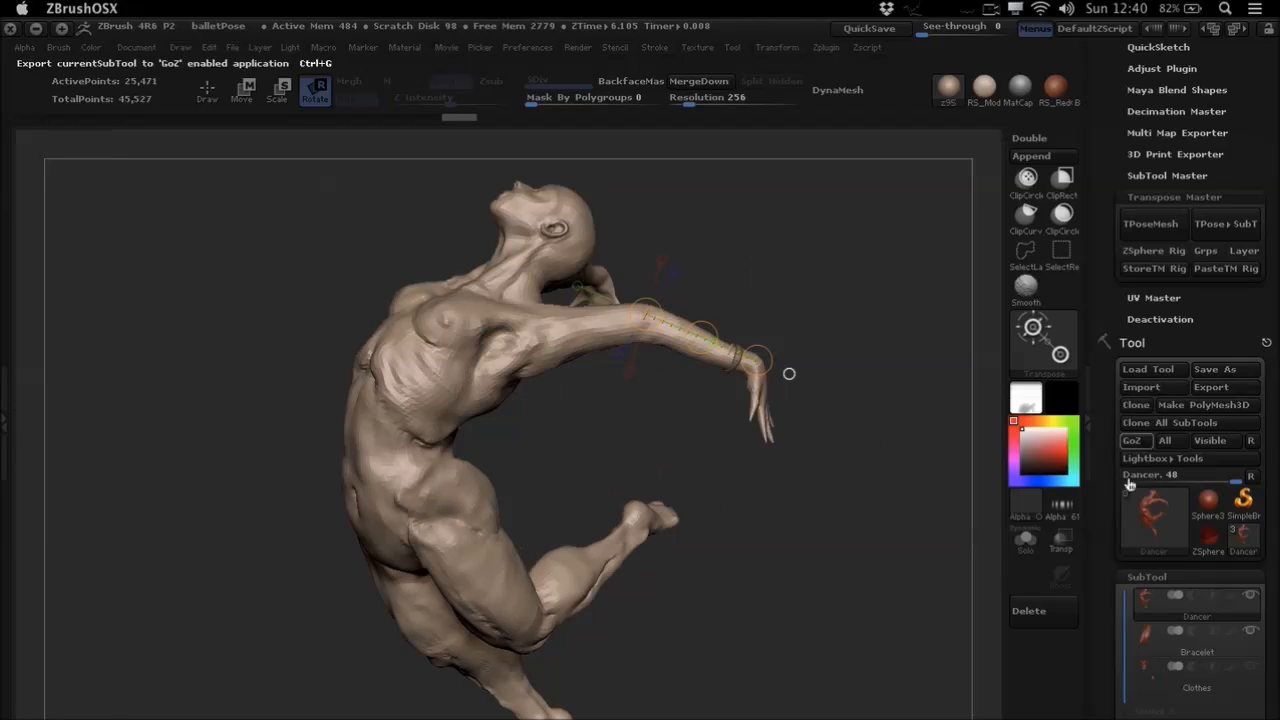
pyautogui.moveTo(1101, 520); pyautogui.dragTo(1101, 412)
pyautogui.click(1251, 525)
pyautogui.click(1251, 560)
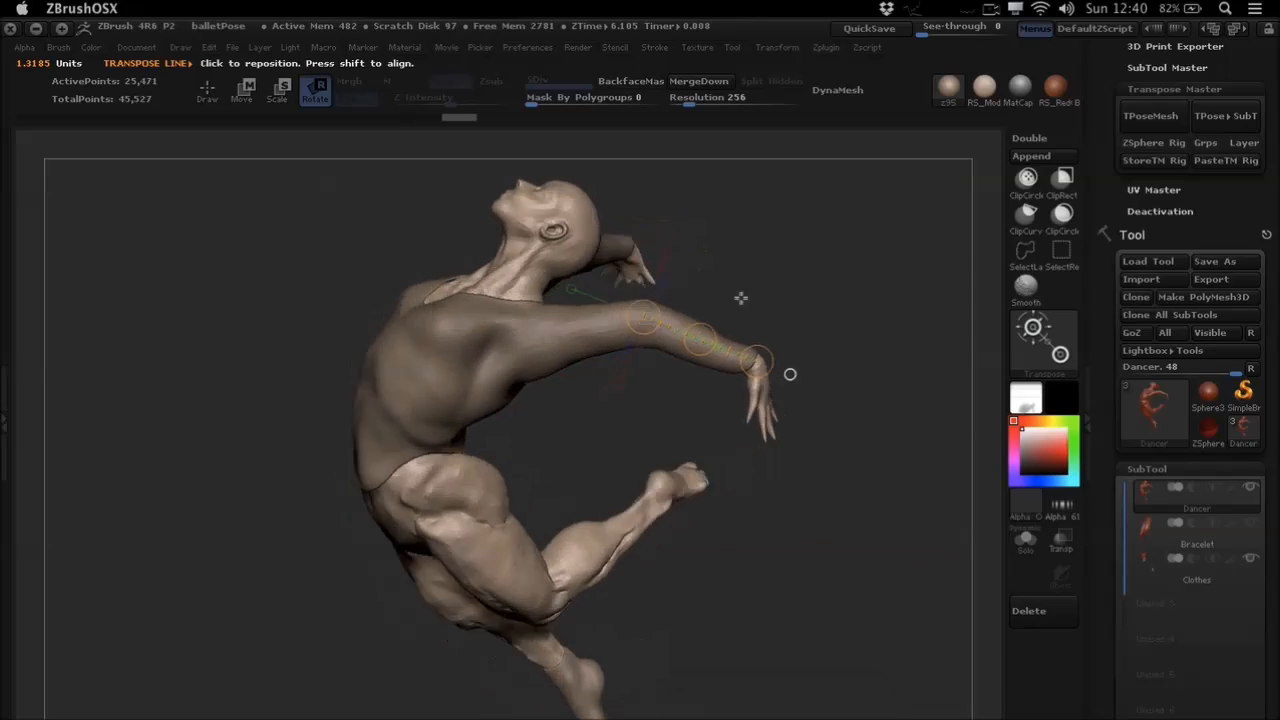
# - Create a combined low-resolution posing mesh of the visible Dancer and Clothes subtools with Transpose Master's TPoseMesh
pyautogui.keyDown('alt'); pyautogui.moveTo(758, 288); pyautogui.dragTo(946, 311); pyautogui.keyUp('alt')
pyautogui.moveTo(1101, 256); pyautogui.dragTo(1101, 342)
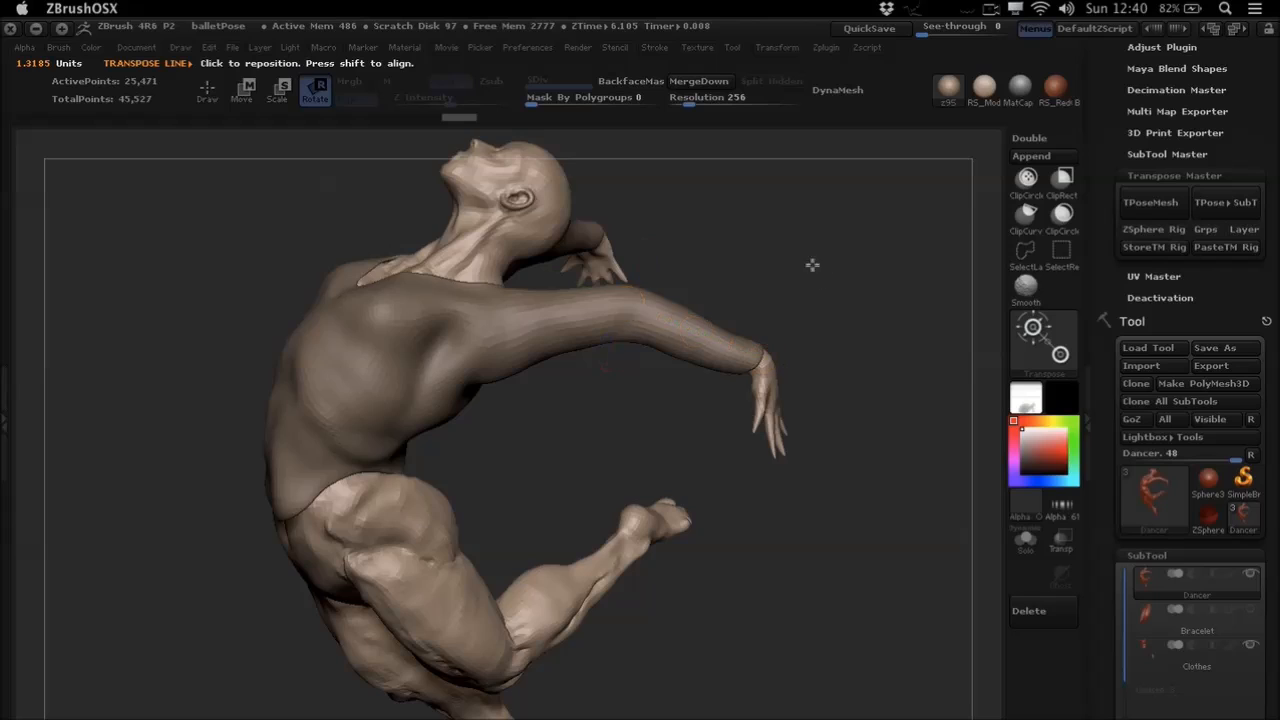
pyautogui.moveTo(811, 277); pyautogui.dragTo(849, 266)
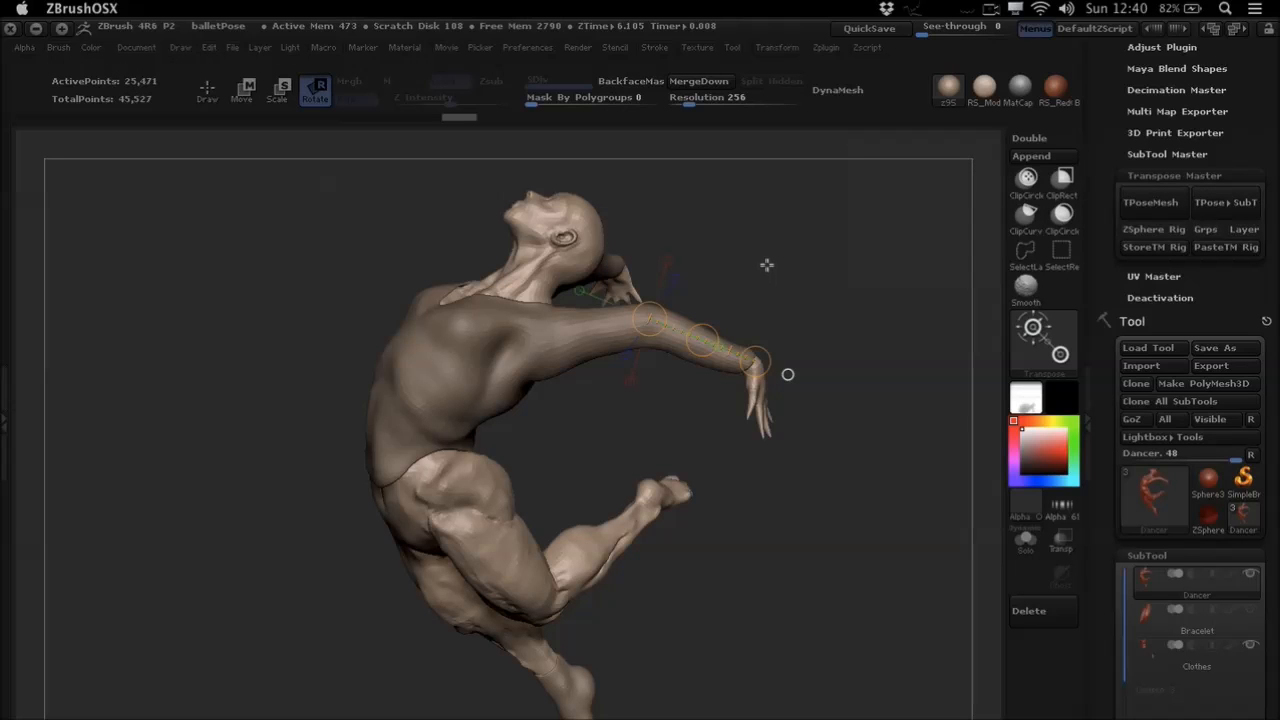
pyautogui.moveTo(834, 393); pyautogui.dragTo(760, 420)
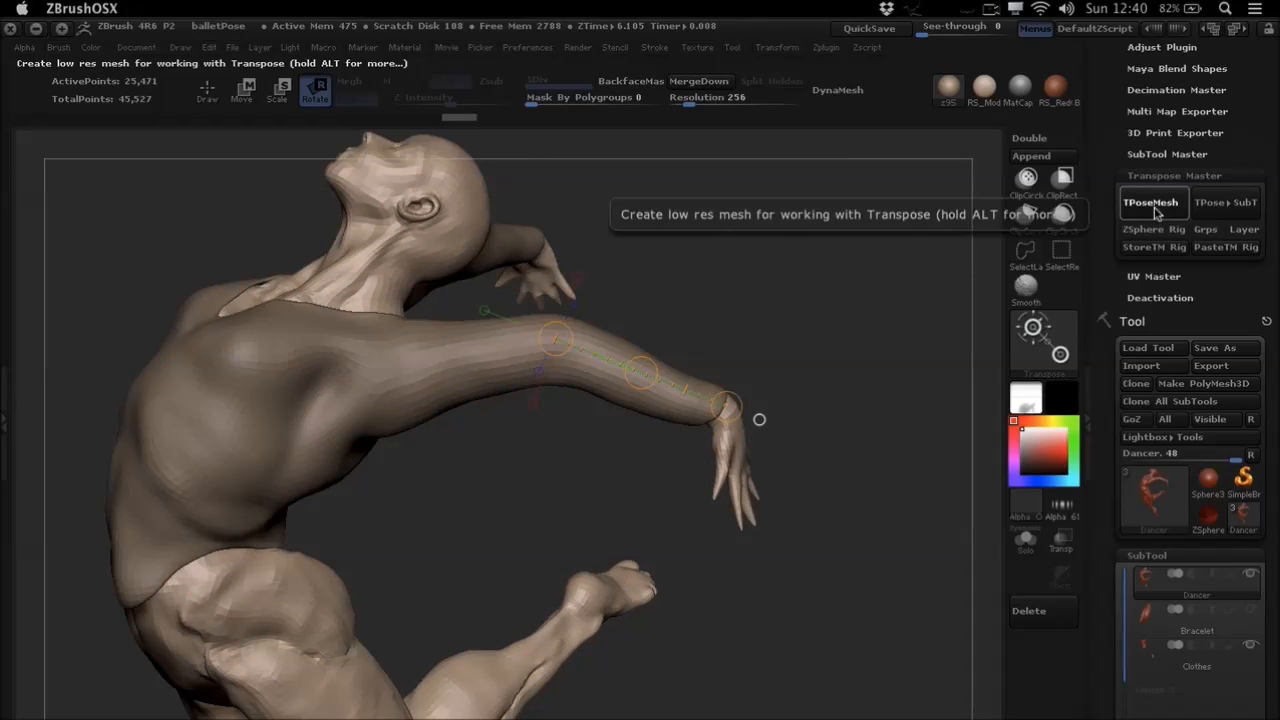
pyautogui.click(1148, 203)
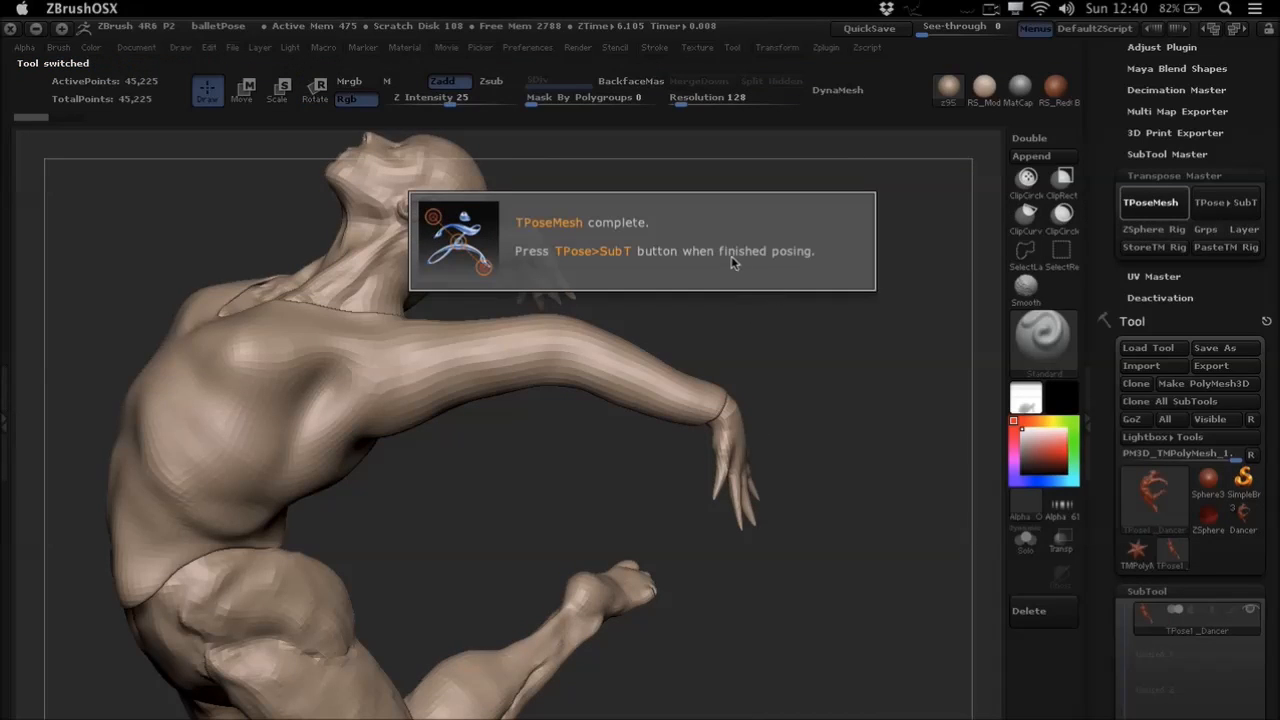
# - Switch to Transpose rotation and mask the whole combined posing mesh except the dancer's near forearm and hand
pyautogui.moveTo(603, 300); pyautogui.dragTo(638, 331)
pyautogui.press('r')
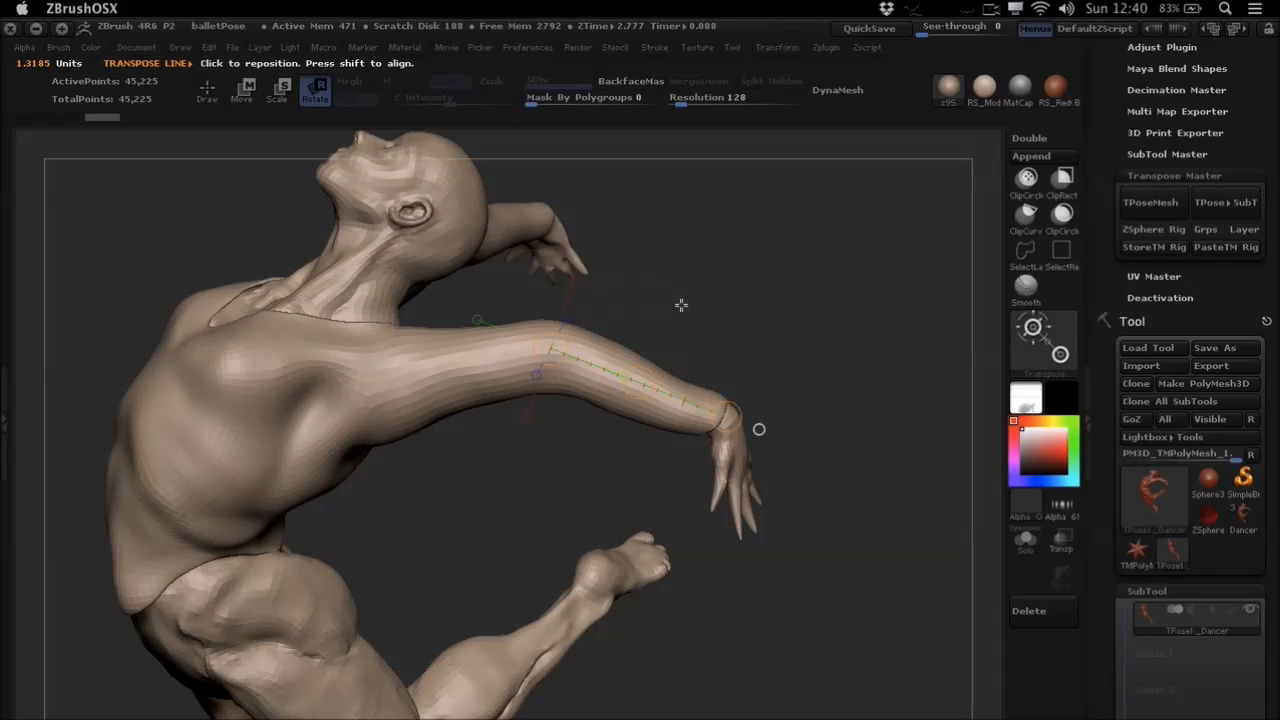
pyautogui.keyDown('alt'); pyautogui.moveTo(679, 301); pyautogui.dragTo(672, 335); pyautogui.keyUp('alt')
pyautogui.keyDown('ctrl'); pyautogui.moveTo(522, 344); pyautogui.dragTo(724, 351); pyautogui.keyUp('ctrl')
pyautogui.moveTo(837, 290)
pyautogui.mouseDown()
pyautogui.moveTo(817, 314)
pyautogui.moveTo(681, 322)
pyautogui.mouseUp()
pyautogui.moveTo(504, 264)
pyautogui.keyDown('ctrl'); pyautogui.mouseDown()
pyautogui.moveTo(700, 369)
pyautogui.moveTo(818, 564)
pyautogui.moveTo(617, 518)
pyautogui.mouseUp(); pyautogui.keyUp('ctrl')
pyautogui.keyDown('alt'); pyautogui.moveTo(588, 513); pyautogui.dragTo(597, 453); pyautogui.keyUp('alt')
pyautogui.keyDown('ctrl'); pyautogui.moveTo(555, 406); pyautogui.dragTo(645, 503); pyautogui.keyUp('ctrl')
pyautogui.moveTo(688, 266); pyautogui.dragTo(692, 446)
pyautogui.click(541, 328)
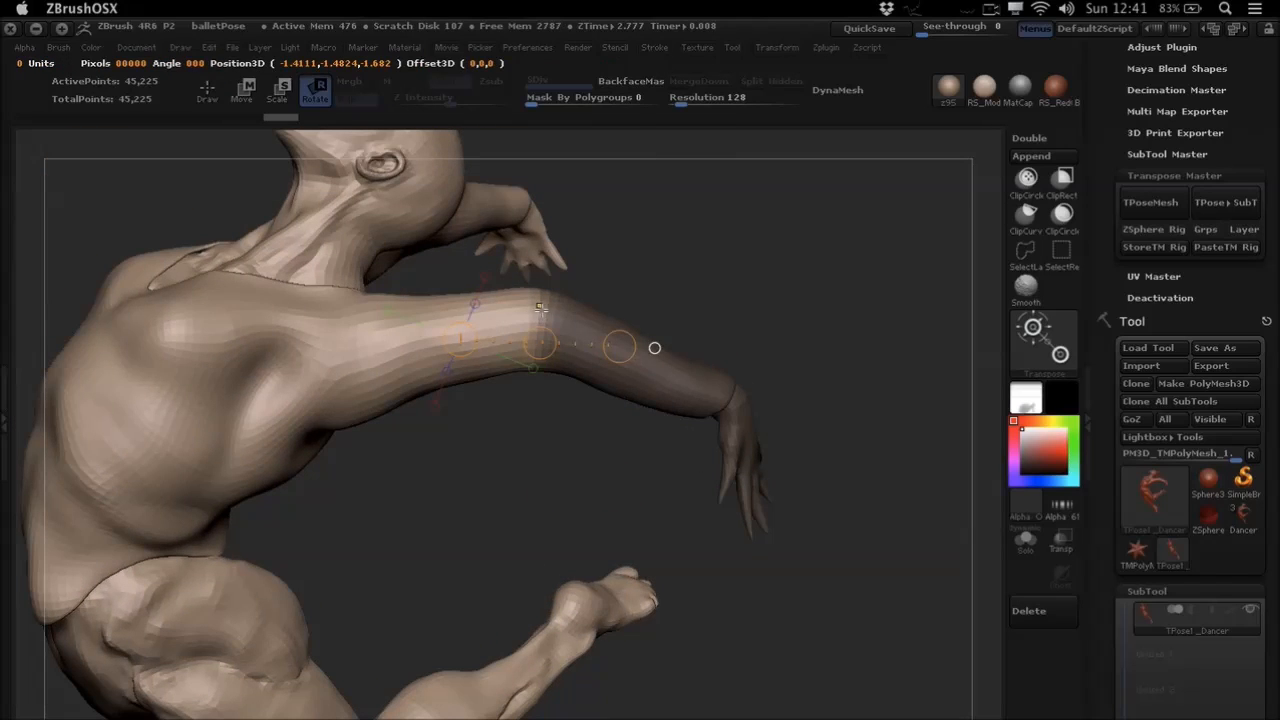
pyautogui.keyDown('ctrl'); pyautogui.click(662, 306); pyautogui.keyUp('ctrl')
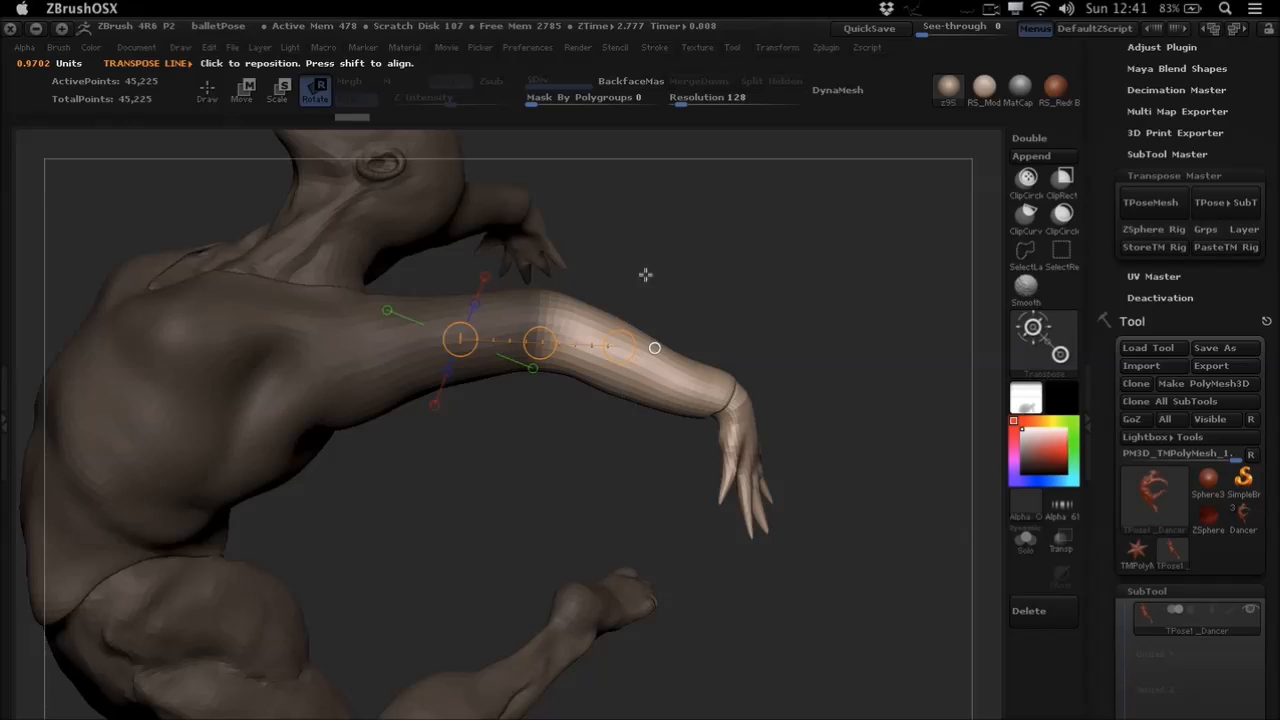
# - Place a Transpose line from elbow to wrist, rotate the unmasked forearm downward about the elbow, and clear the mask
pyautogui.moveTo(653, 288); pyautogui.dragTo(648, 300)
pyautogui.moveTo(541, 307); pyautogui.dragTo(755, 395)
pyautogui.moveTo(766, 328); pyautogui.dragTo(771, 266)
pyautogui.moveTo(753, 394); pyautogui.dragTo(618, 512)
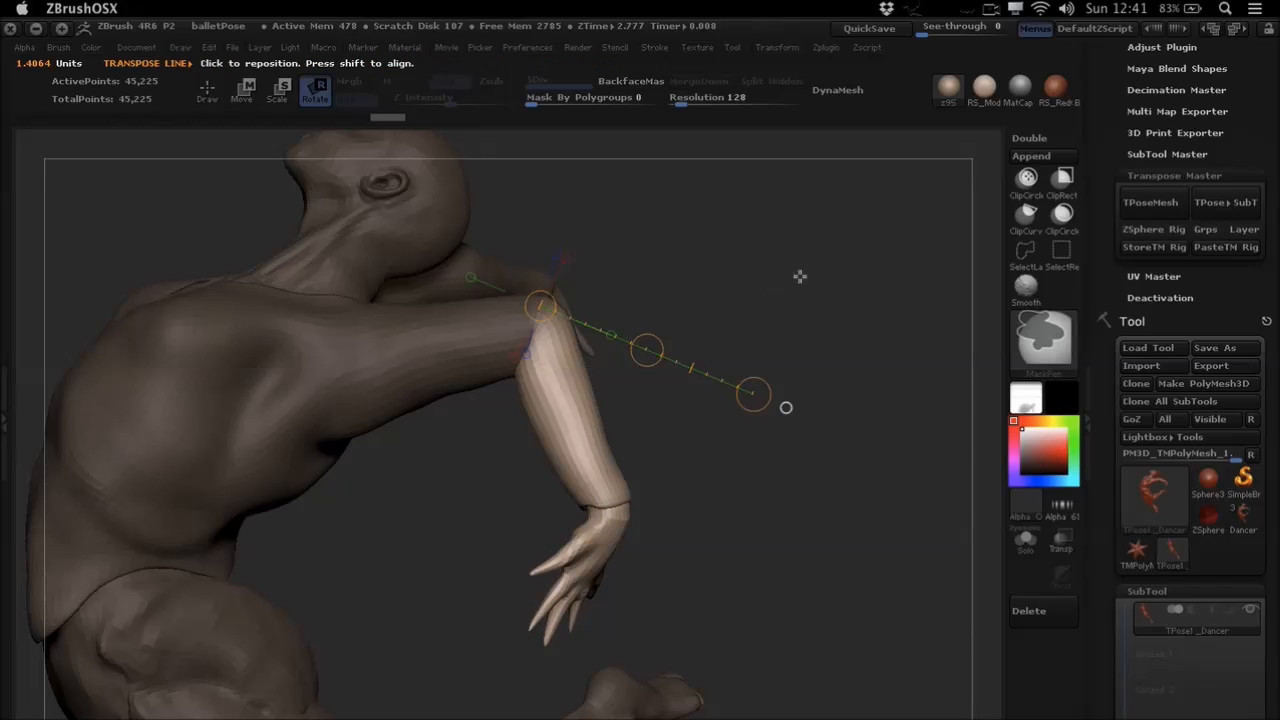
pyautogui.keyDown('ctrl'); pyautogui.click(780, 303); pyautogui.keyUp('ctrl')
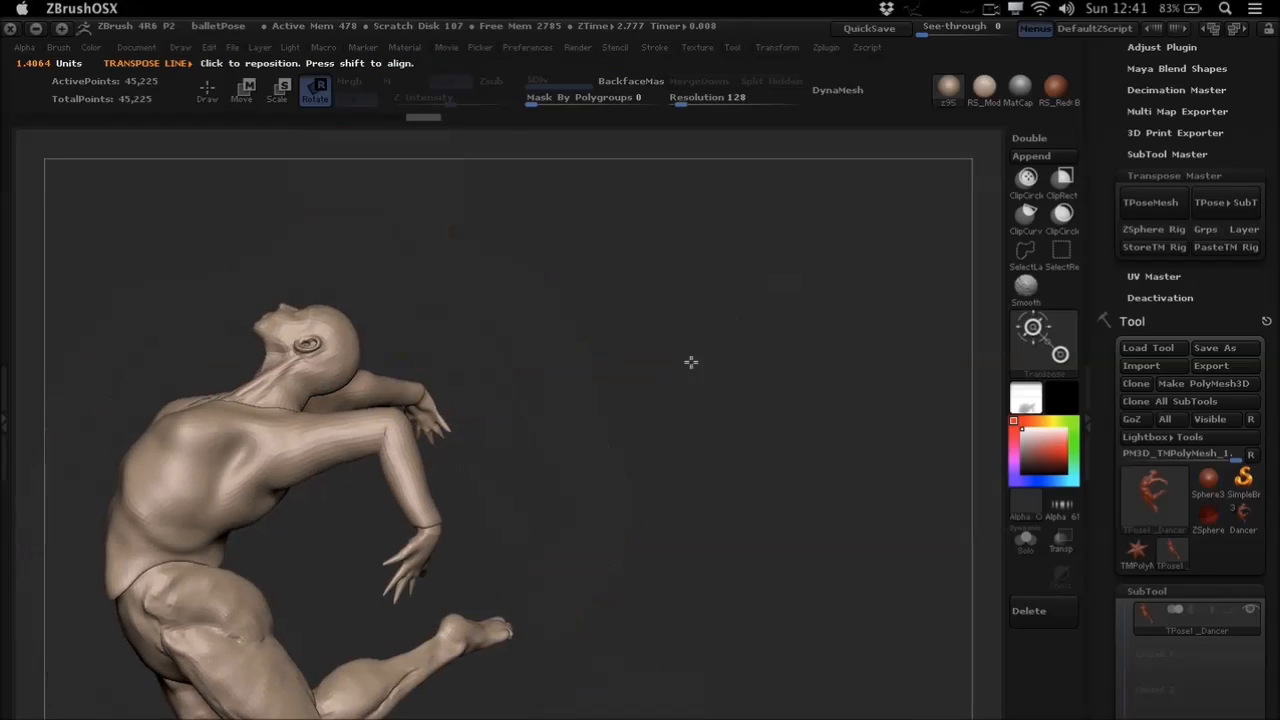
# - Transfer the pose from the combined mesh back to the original subtools with Transpose Master's TPose>SubT and inspect the dancer
pyautogui.keyDown('alt'); pyautogui.moveTo(691, 362); pyautogui.dragTo(745, 345); pyautogui.keyUp('alt')
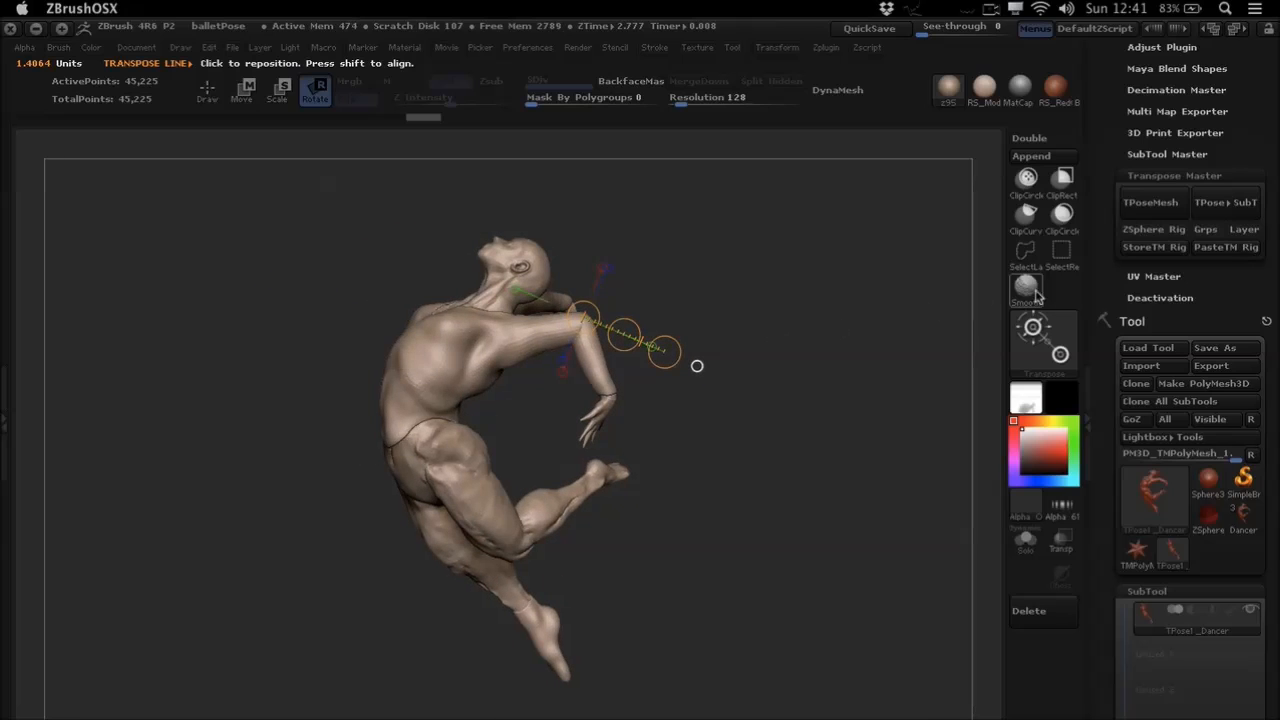
pyautogui.click(1229, 214)
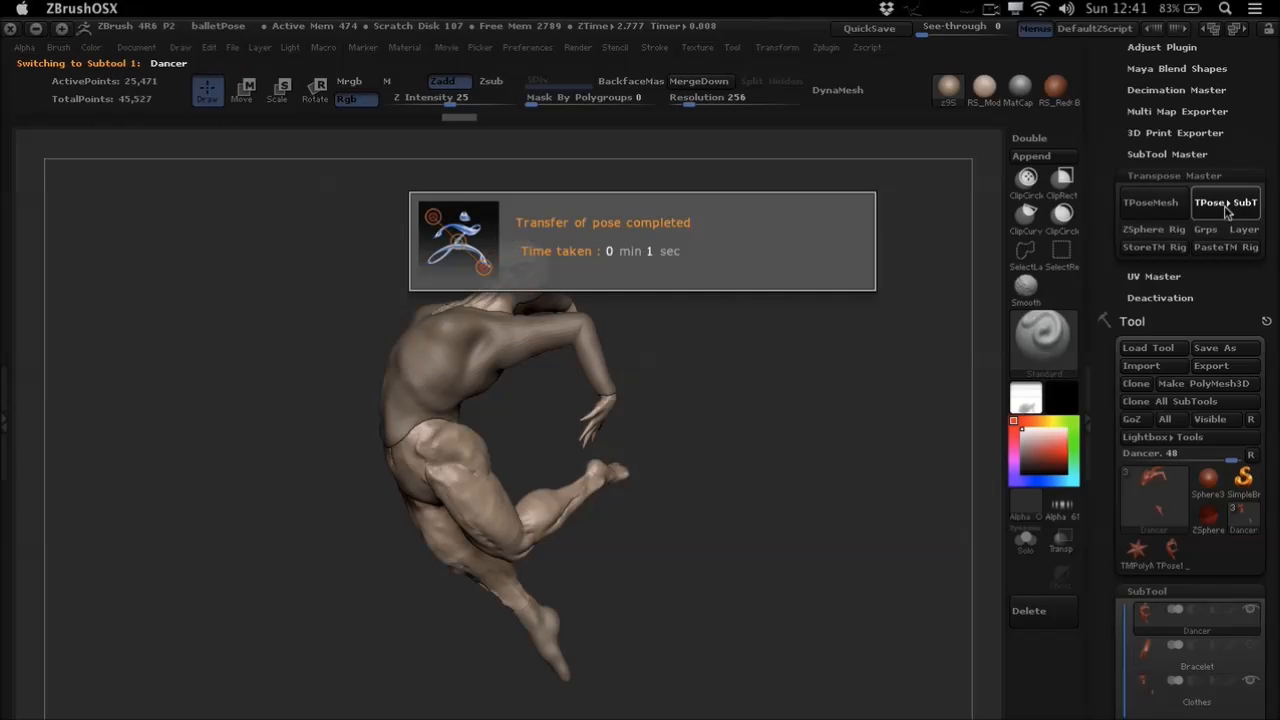
pyautogui.moveTo(614, 314); pyautogui.dragTo(560, 333)
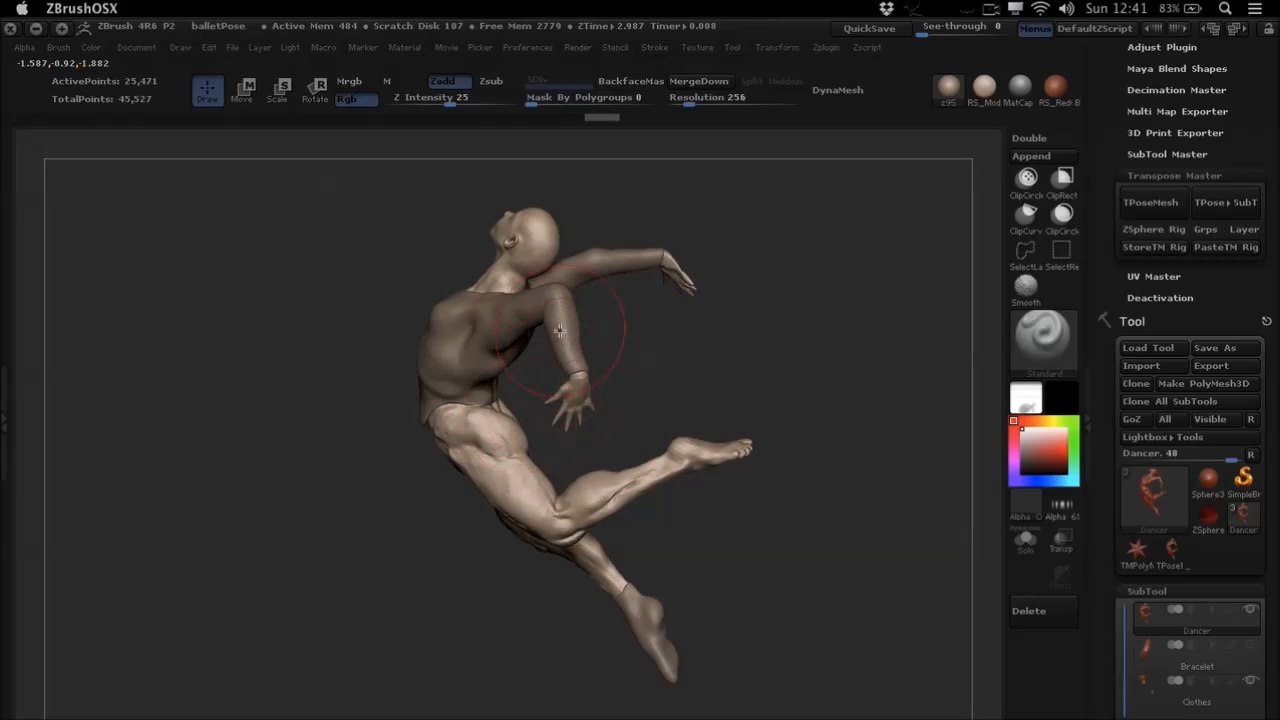